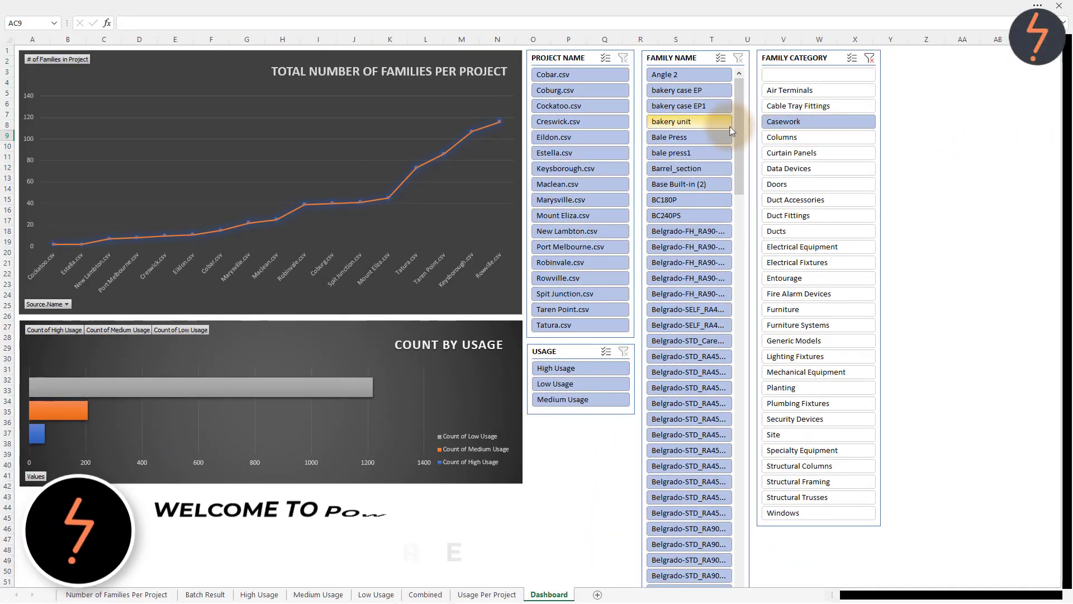
Filter to the bakery unit family, clear the family and category filters, then pick High Usage and Tatura.
left_click(717, 126)
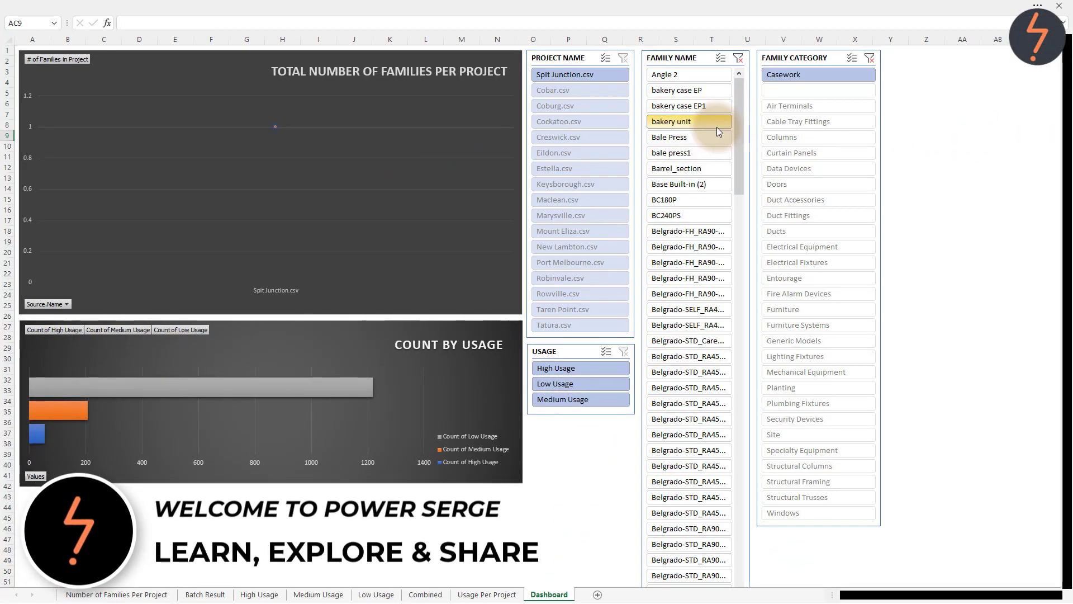
left_click(738, 58)
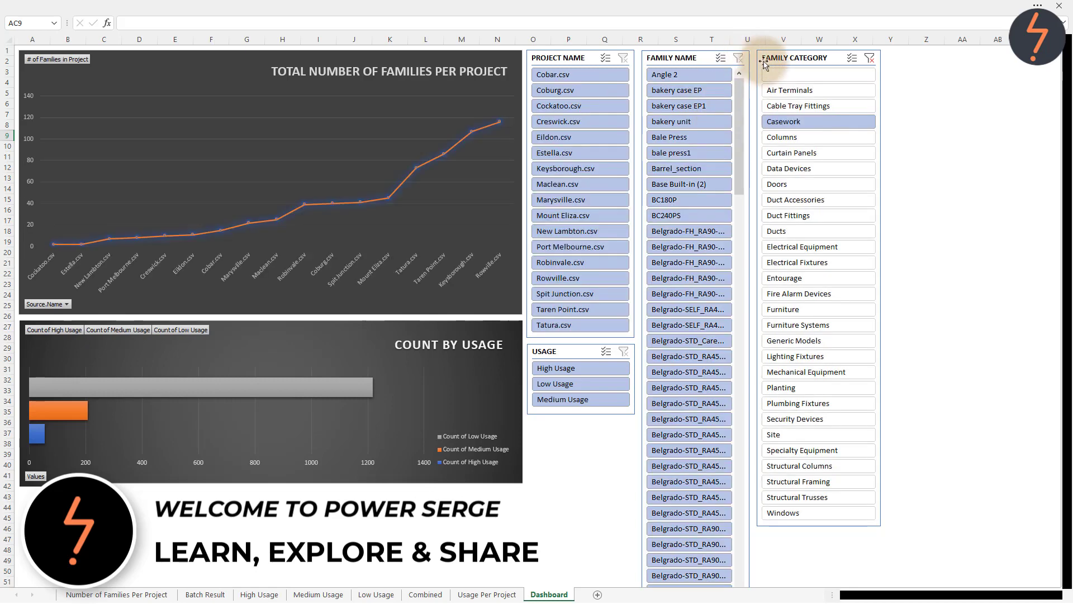
left_click(869, 60)
left_click(566, 369)
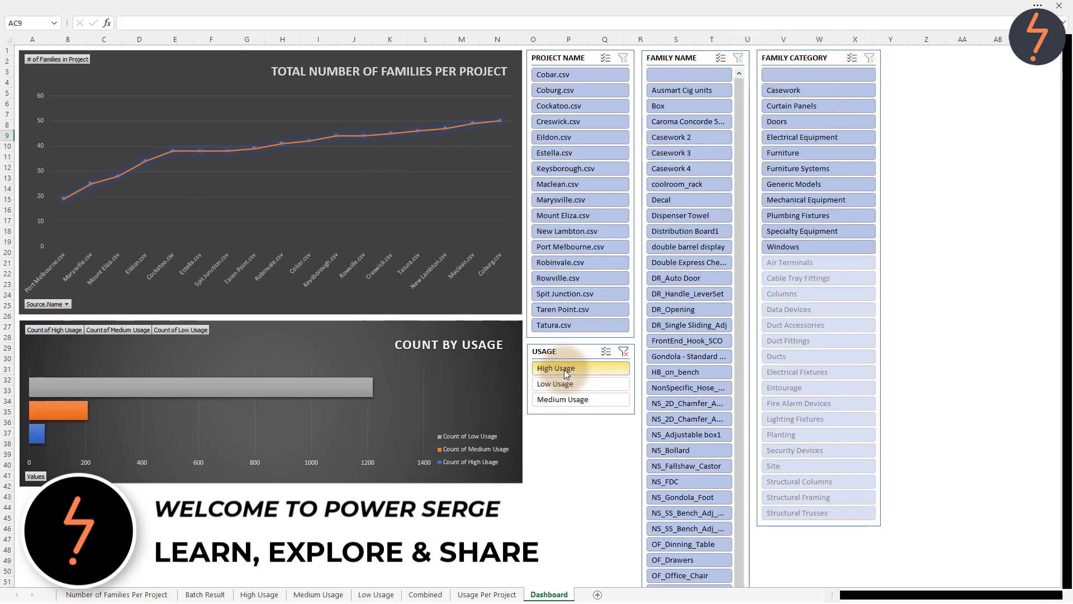
left_click(578, 330)
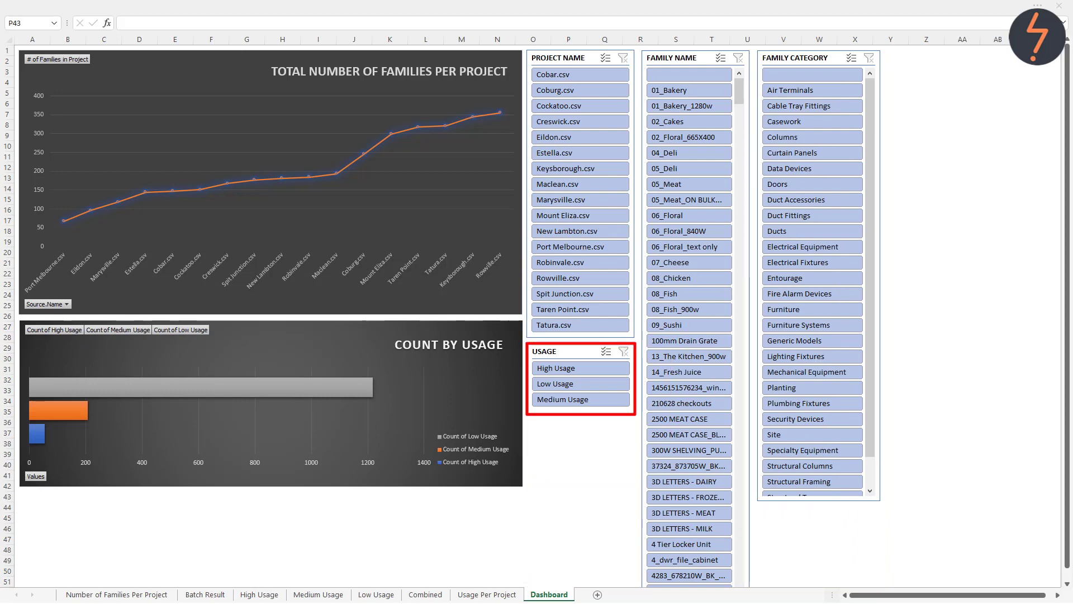
Select High Usage in the USAGE slicer to filter the PivotChart.
left_click(580, 367)
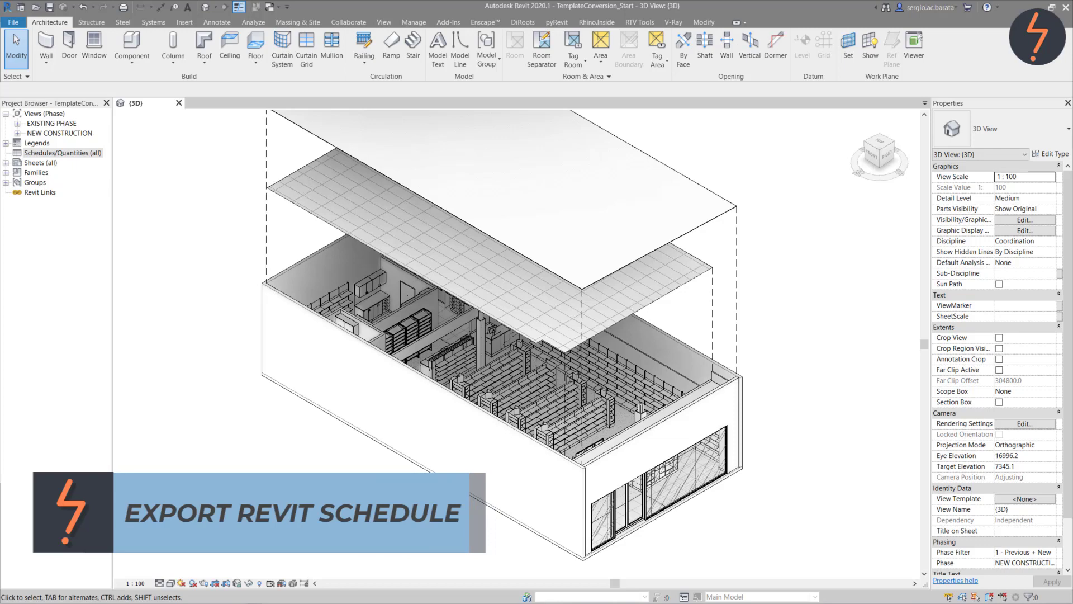
Start a new multi-category schedule with its phase set to NEW CONSTRUCTION.
right_click(88, 151)
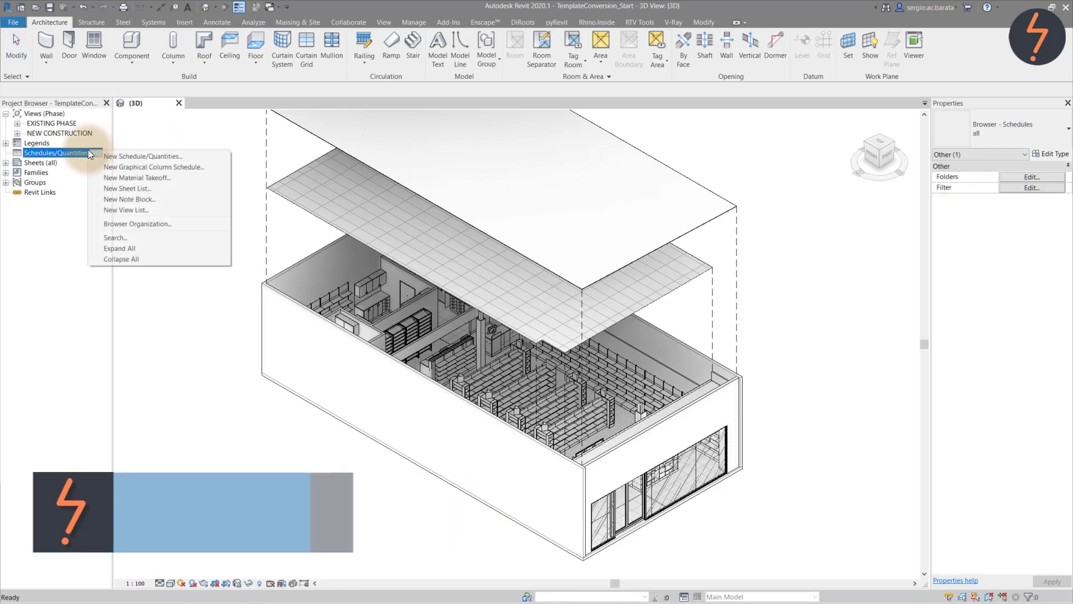
left_click(189, 153)
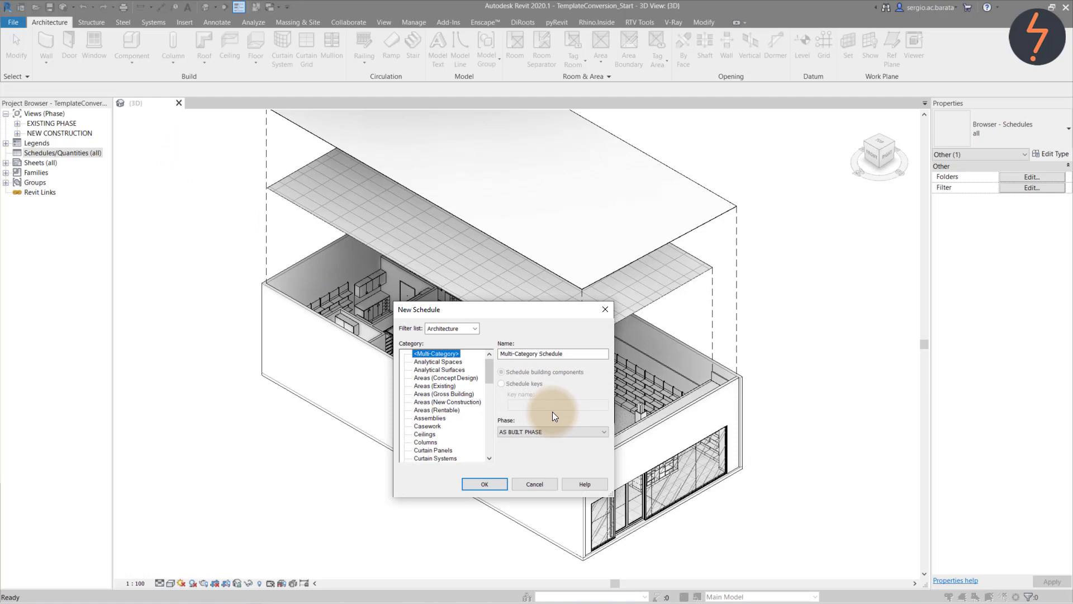
left_click(572, 434)
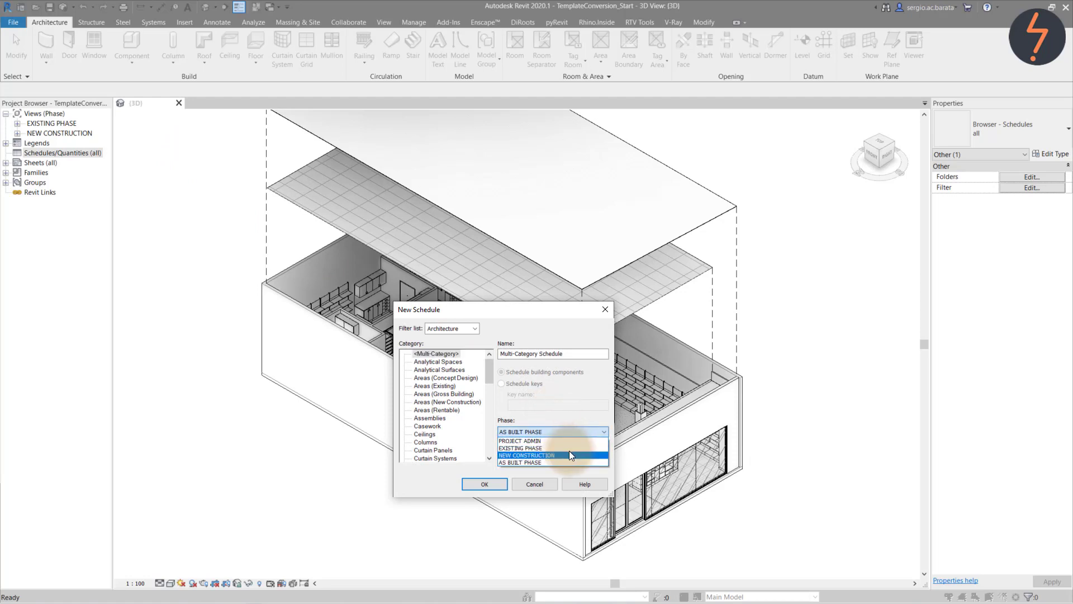
left_click(570, 452)
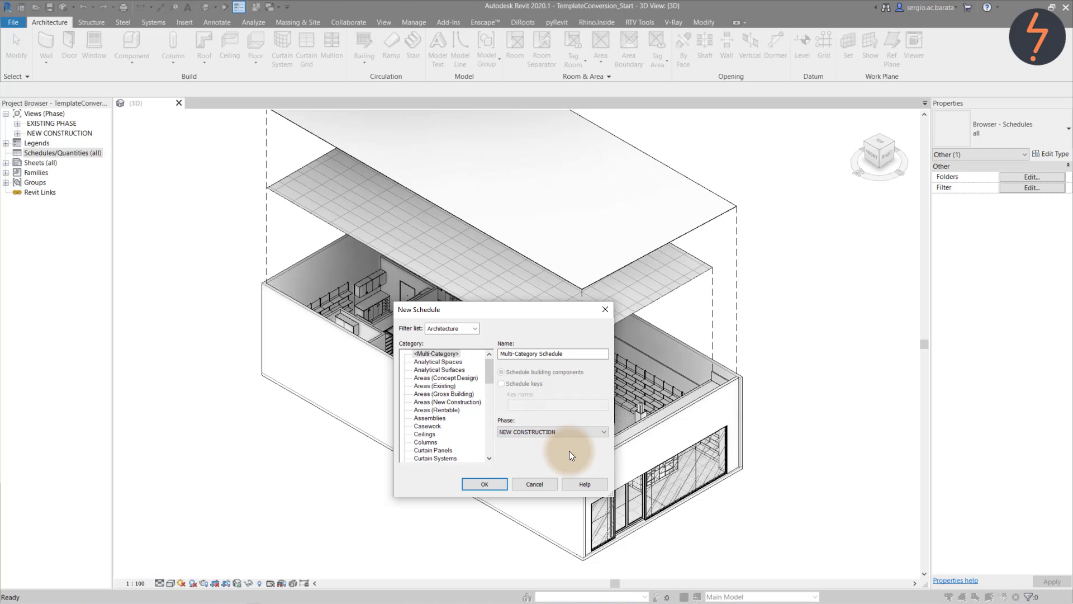
left_click(485, 484)
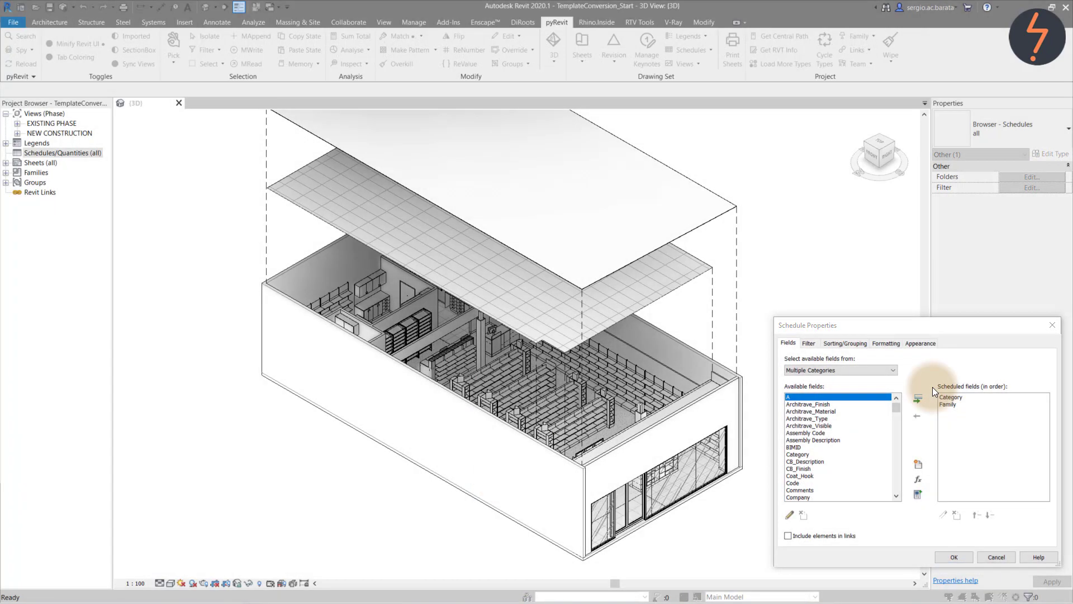
Sort the schedule by Category then Family, with Itemize every instance turned off.
left_click(846, 344)
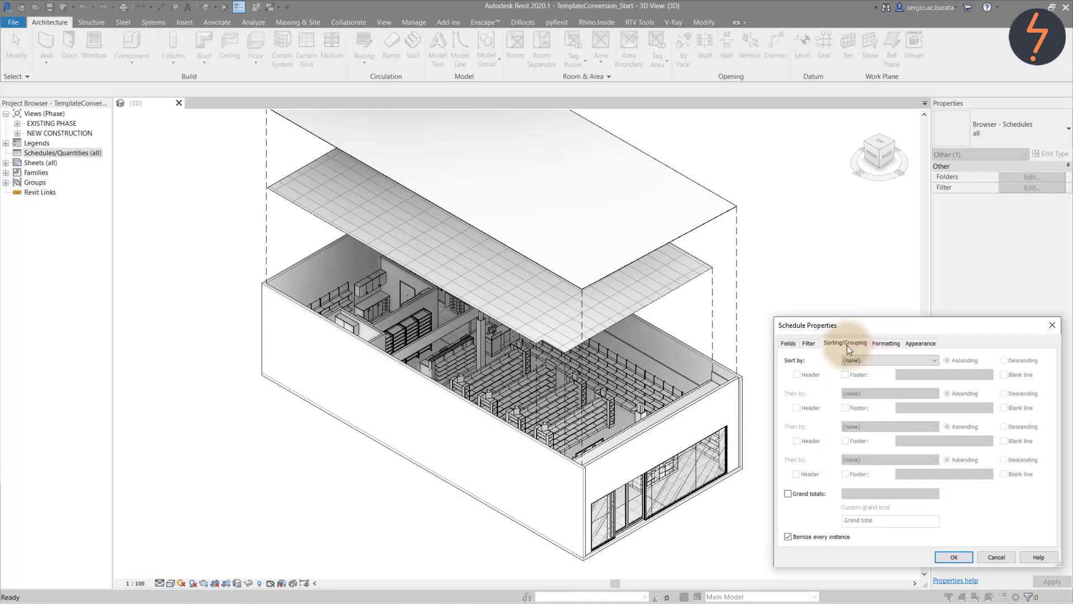
left_click(868, 359)
left_click(871, 377)
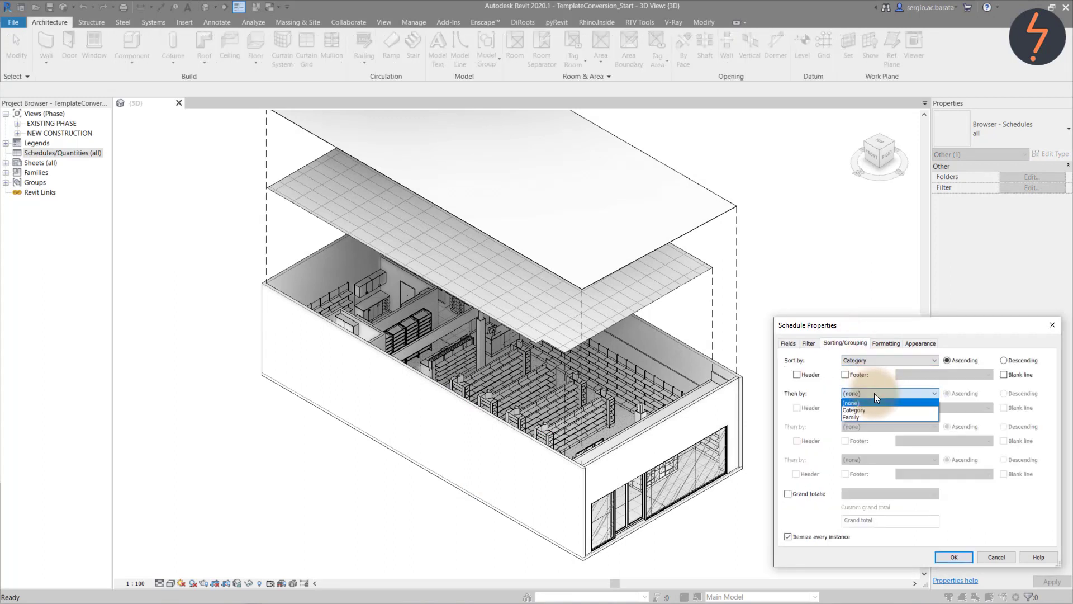
left_click(877, 417)
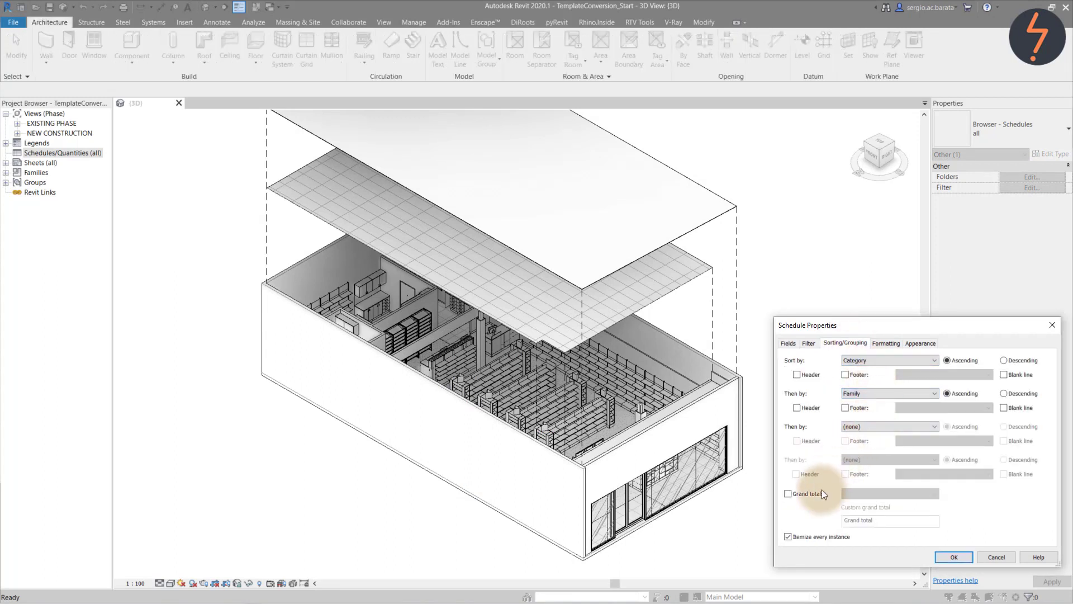
left_click(788, 536)
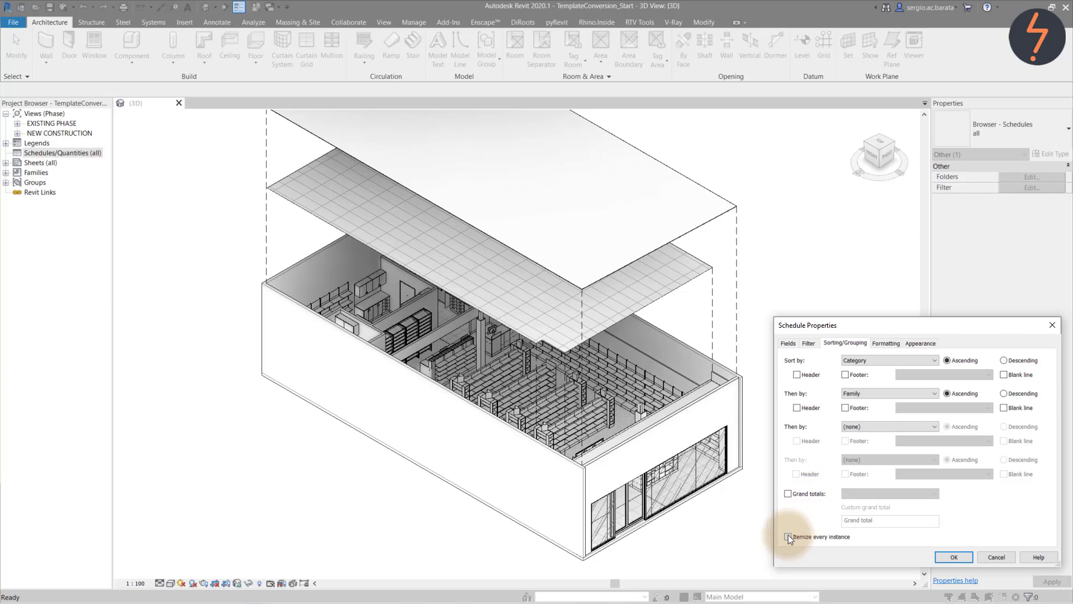
left_click(941, 557)
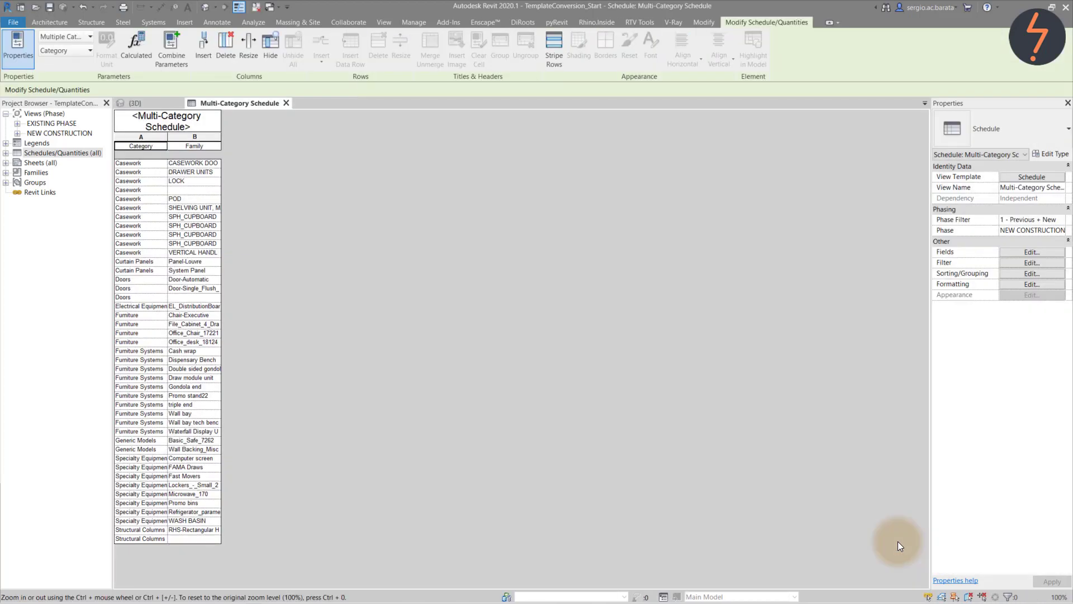
Export the Multi-Category Schedule to CSV in the Batch folder via pyRevit's Export Schedules To CSV.
left_click(569, 20)
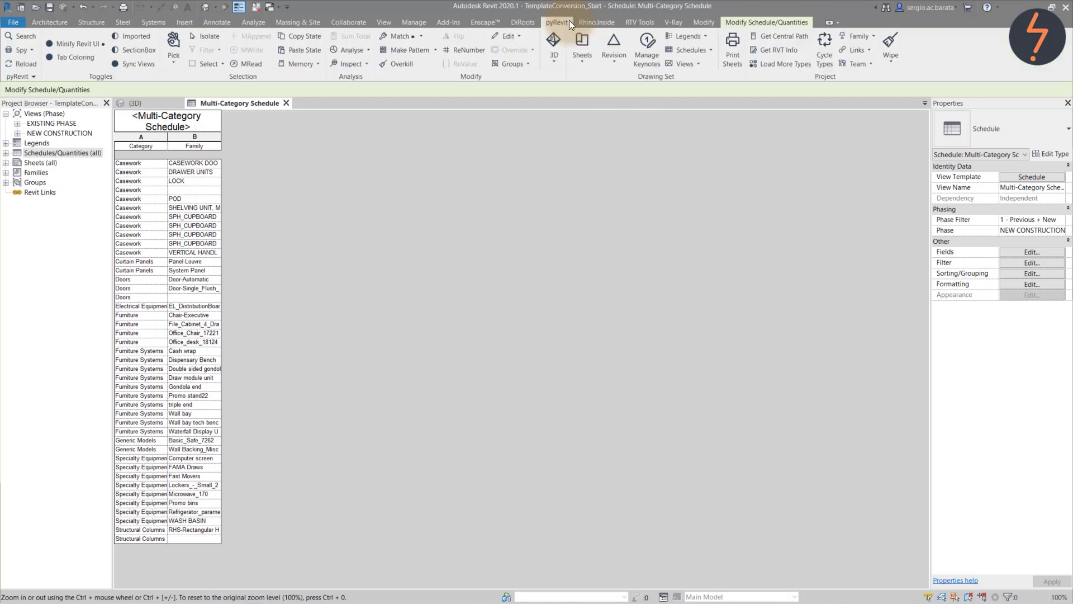
left_click(711, 52)
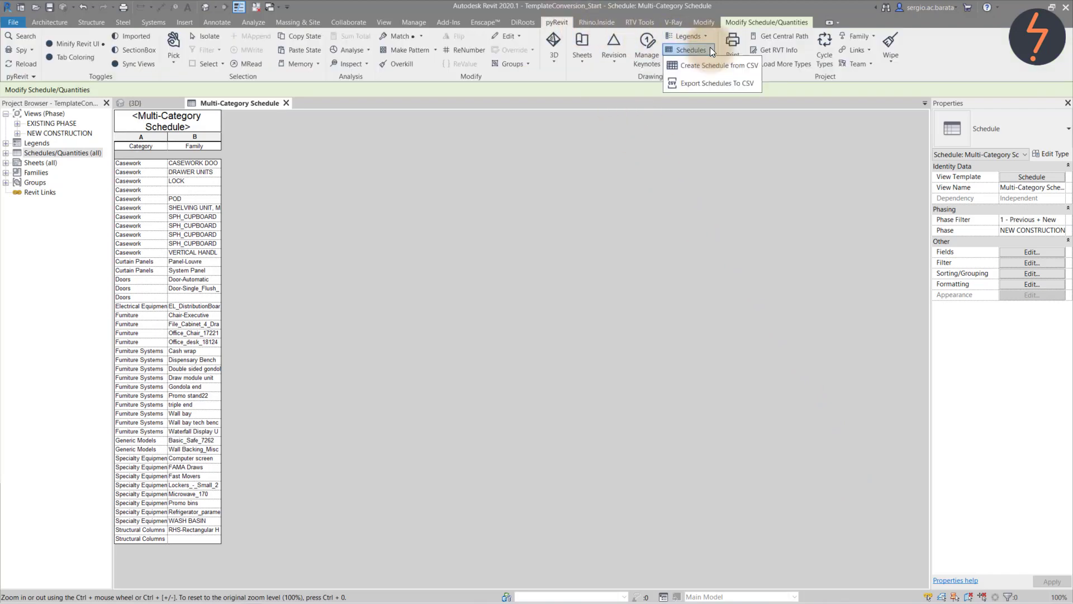
left_click(726, 80)
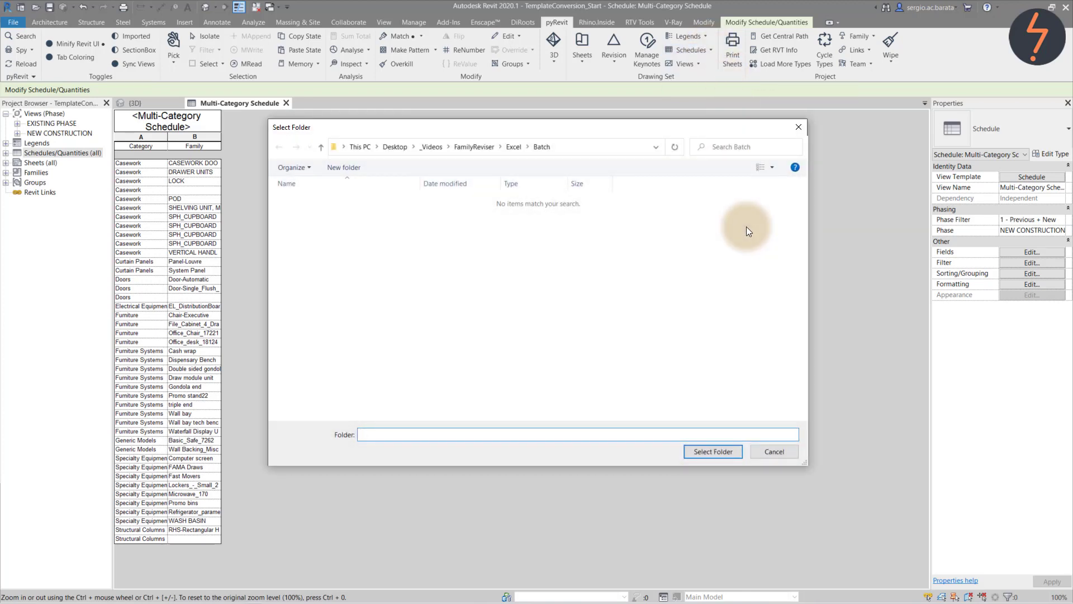
left_click(544, 146)
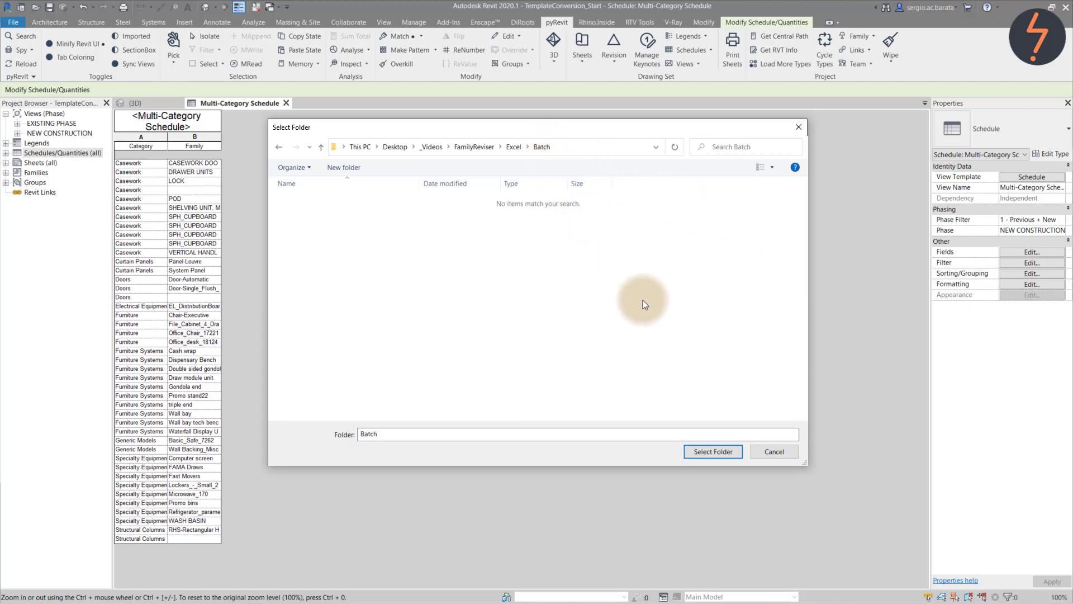
left_click(740, 453)
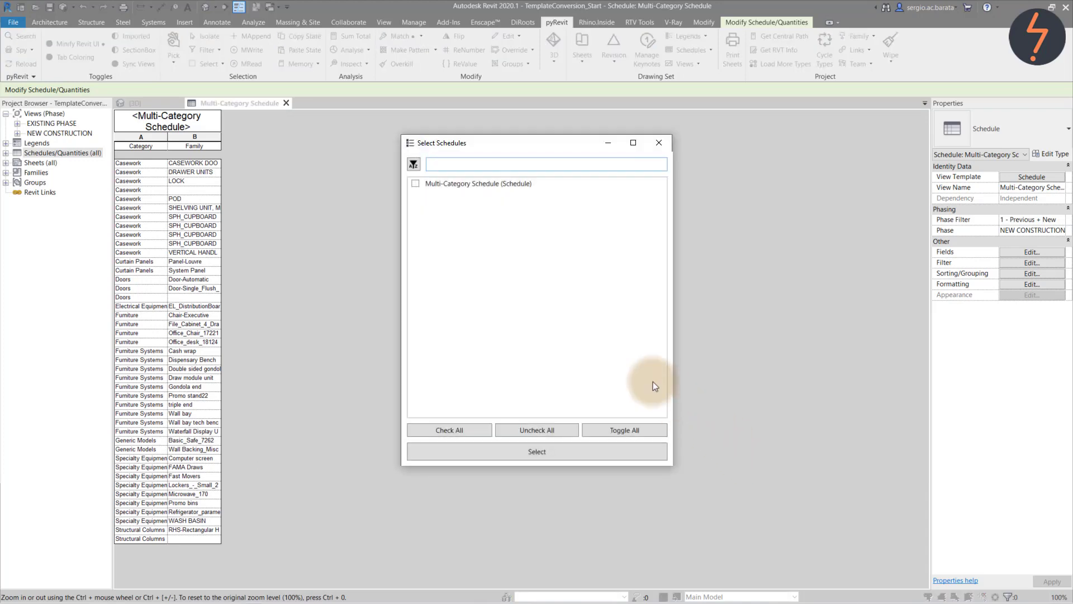
left_click(414, 185)
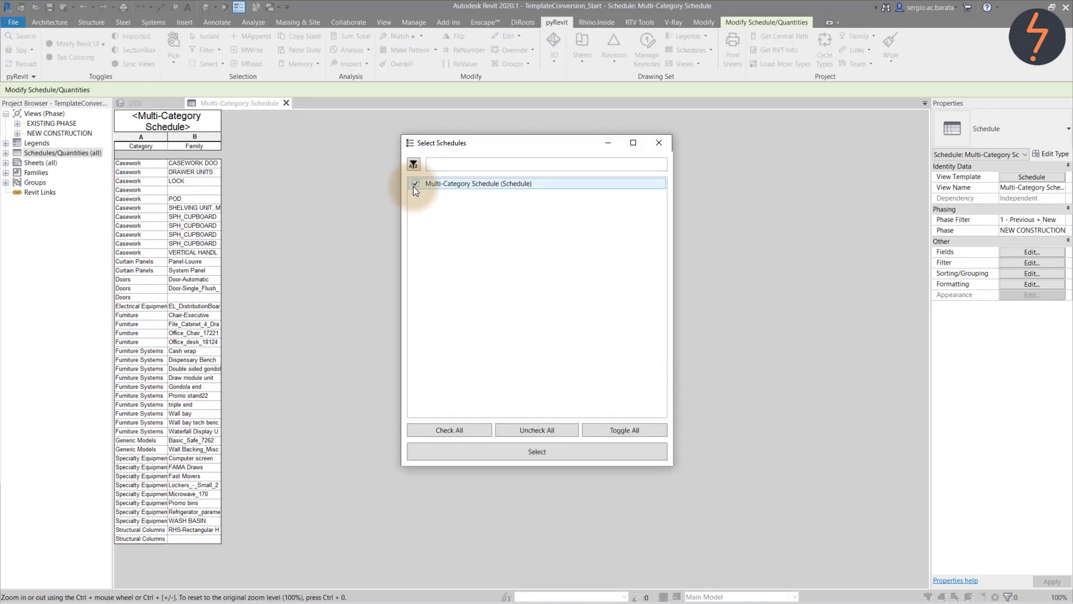
left_click(577, 448)
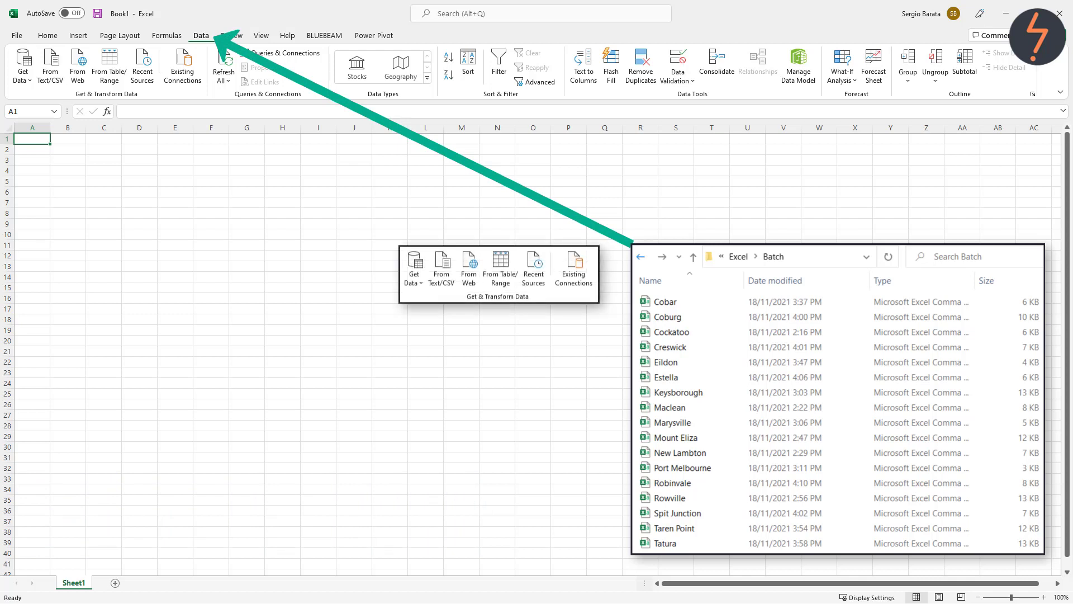
Import data from the Batch folder as a folder data source.
left_click(204, 36)
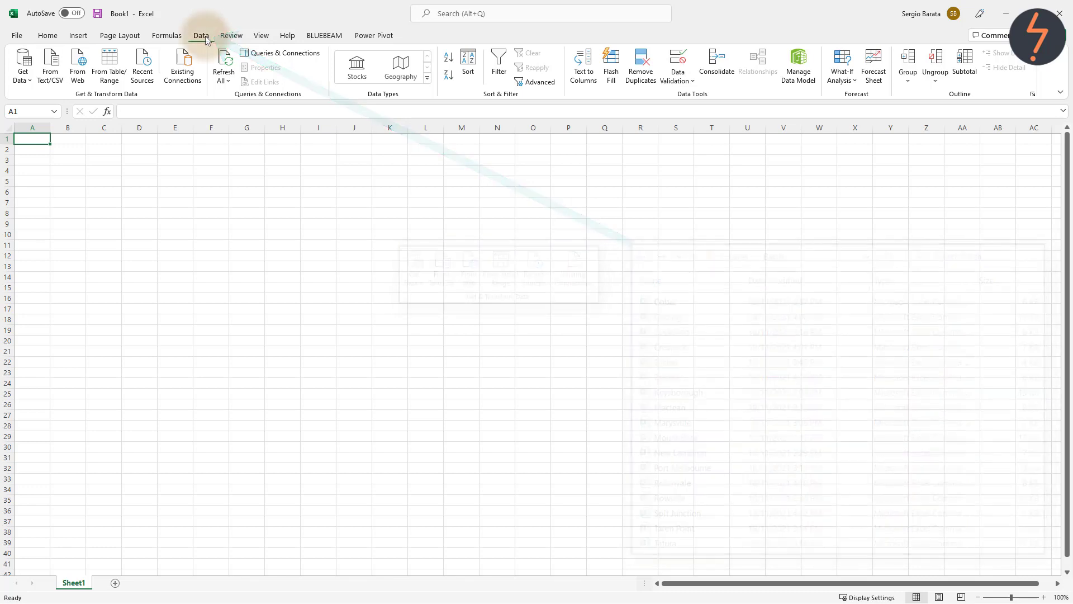
left_click(25, 73)
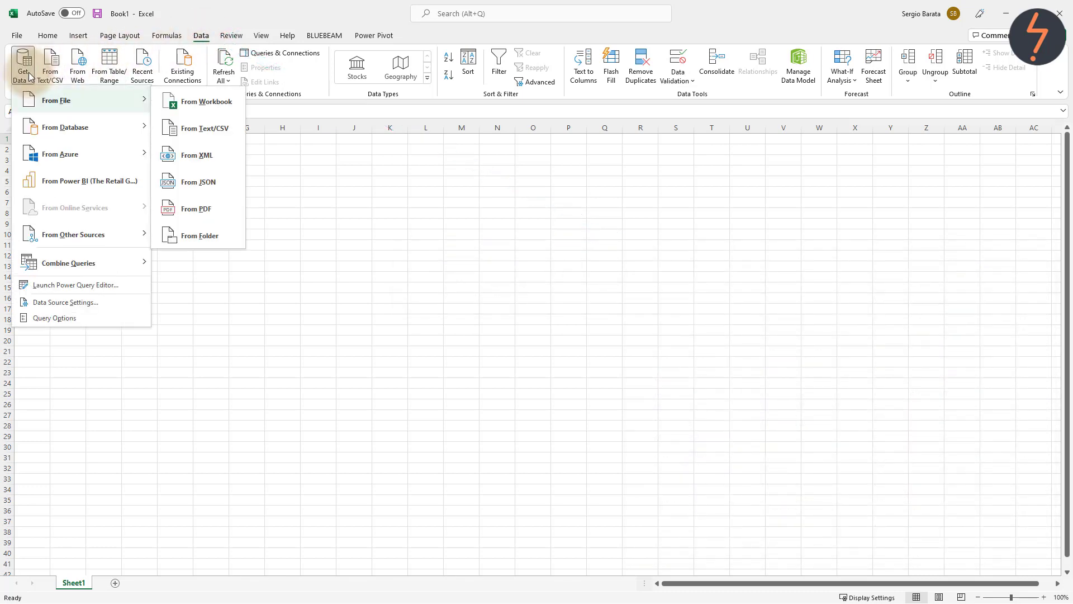
left_click(202, 236)
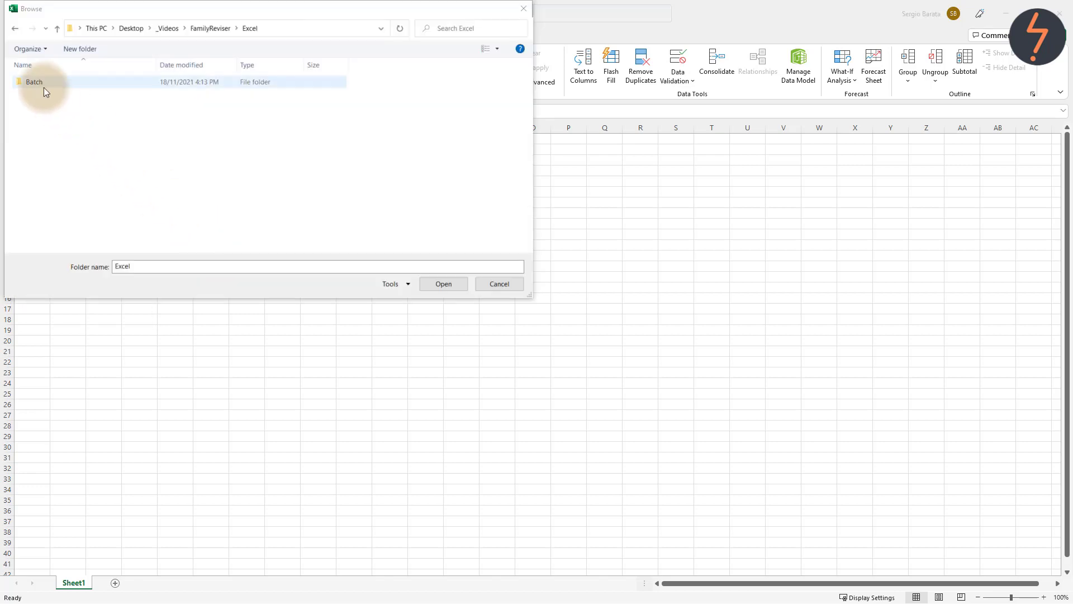
left_click(39, 82)
left_click(435, 286)
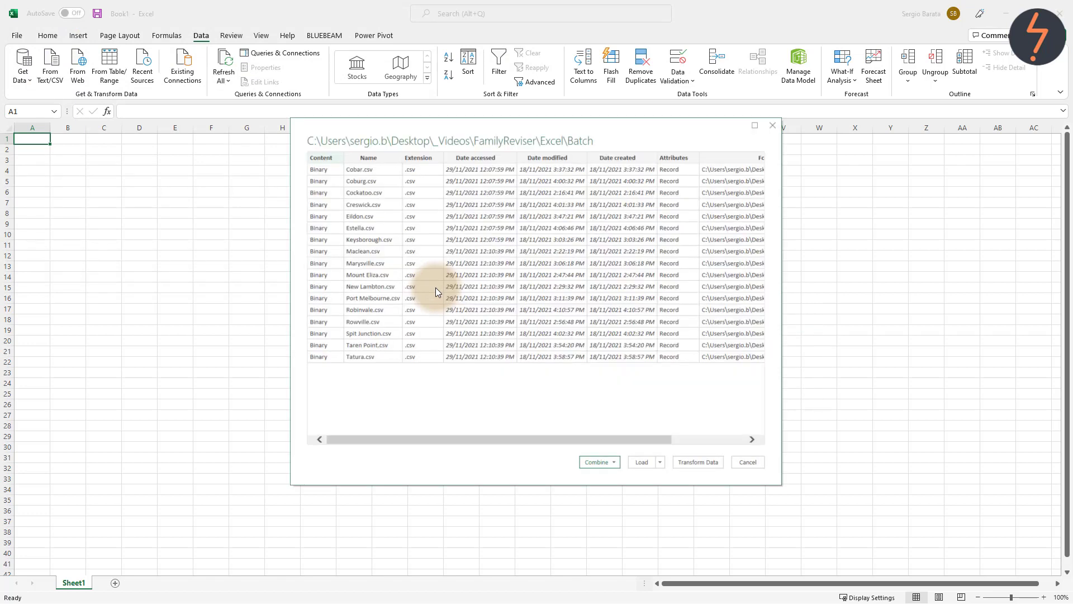
Combine the folder's CSV files, skipping errored files, and load them to a new sheet with the Data Model.
left_click(608, 463)
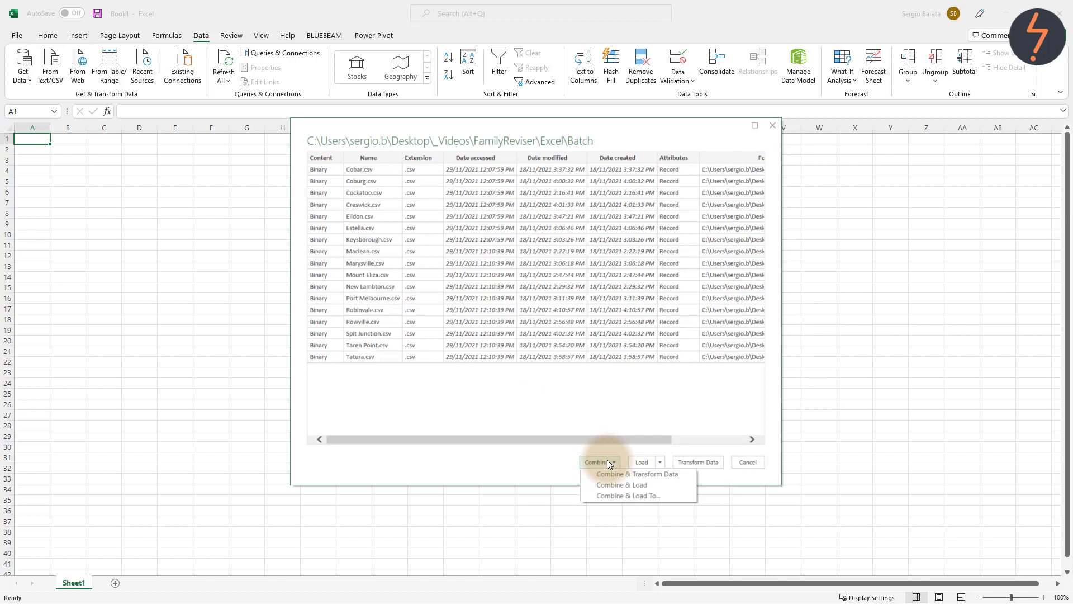
left_click(608, 494)
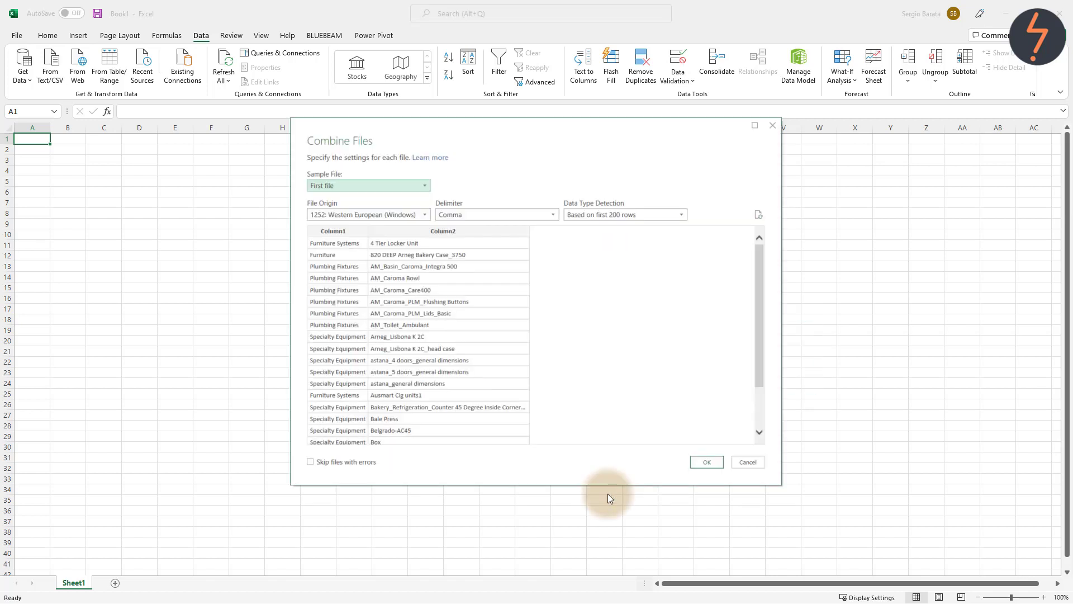
left_click(345, 463)
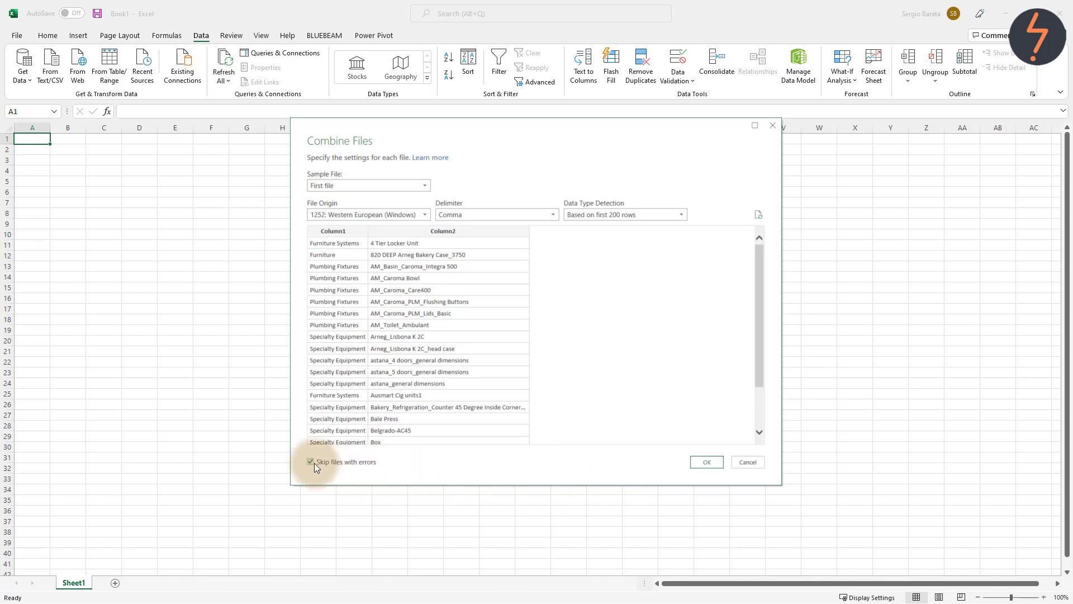
left_click(705, 462)
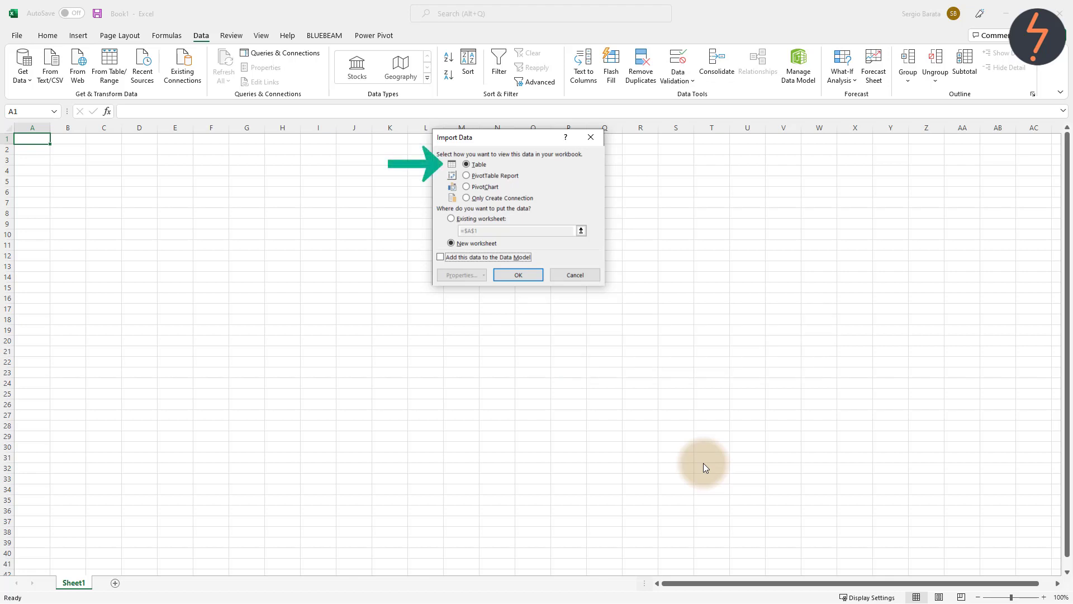
key("space")
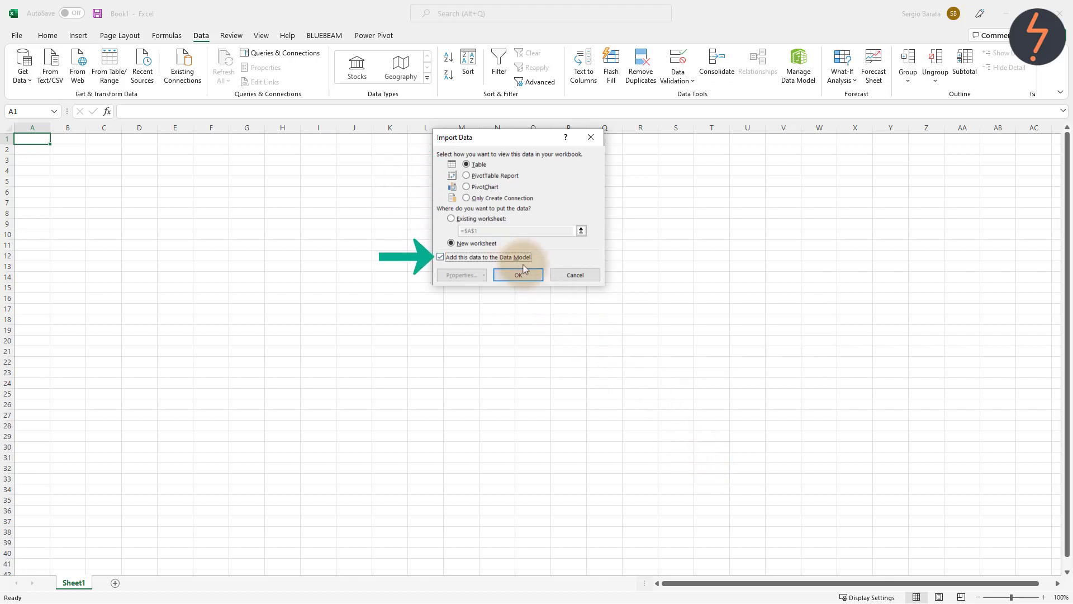
left_click(536, 276)
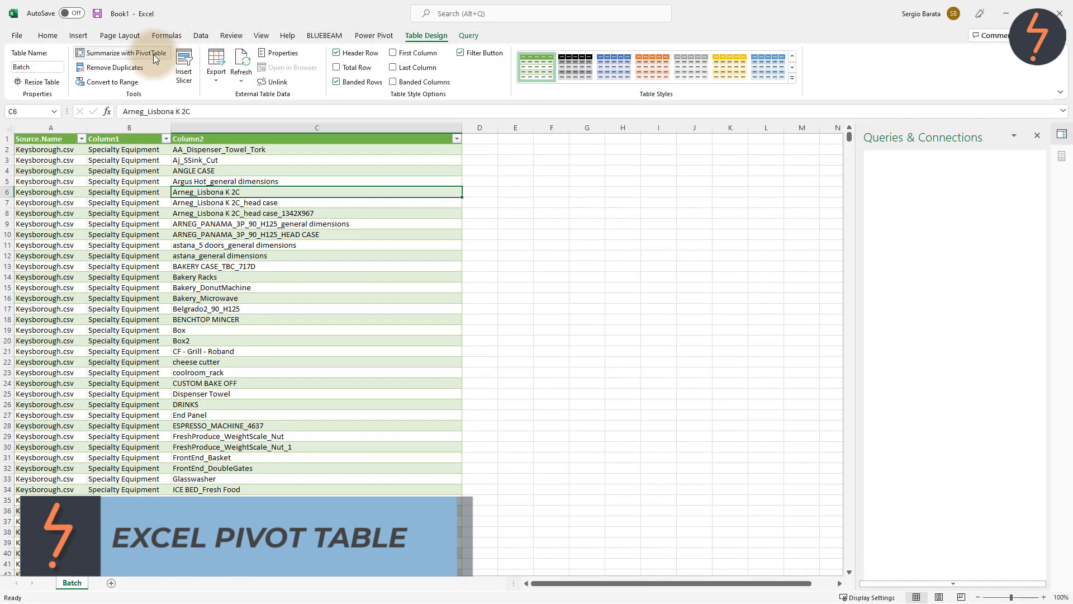
Summarize the Batch table with a PivotTable on a new worksheet.
left_click(153, 55)
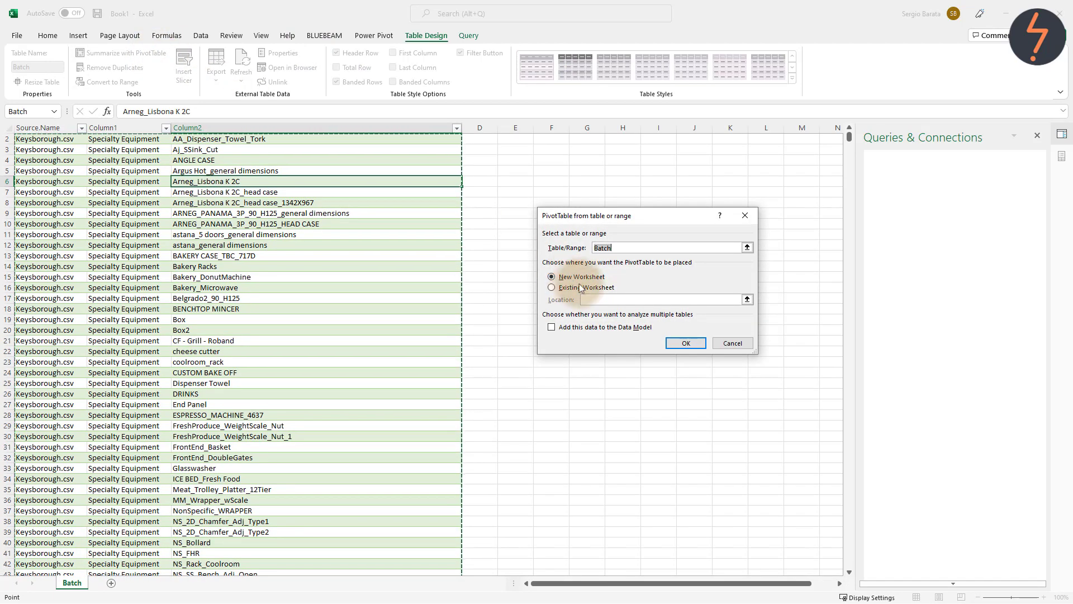
left_click(685, 343)
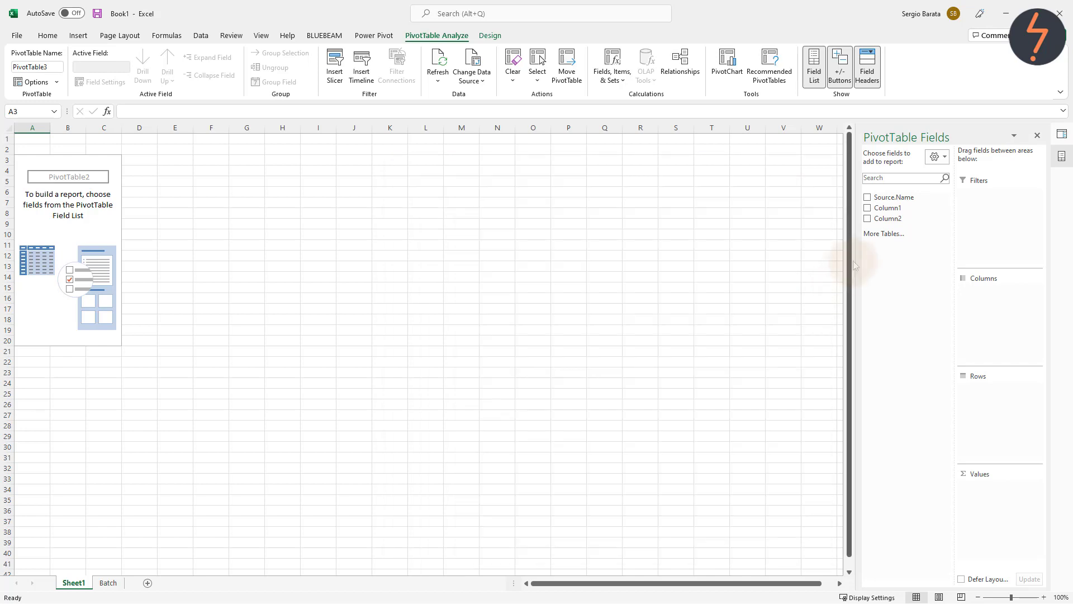
Put Column2 in Rows and Values and Source.Name in Columns.
left_click_drag(888, 218, 990, 394)
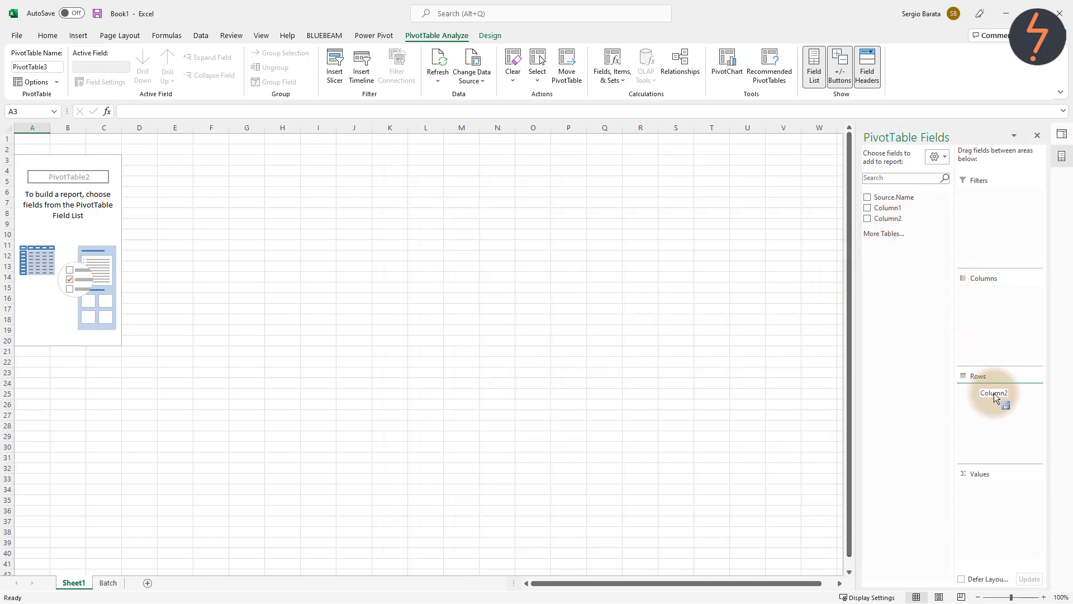
left_click_drag(897, 225, 997, 489)
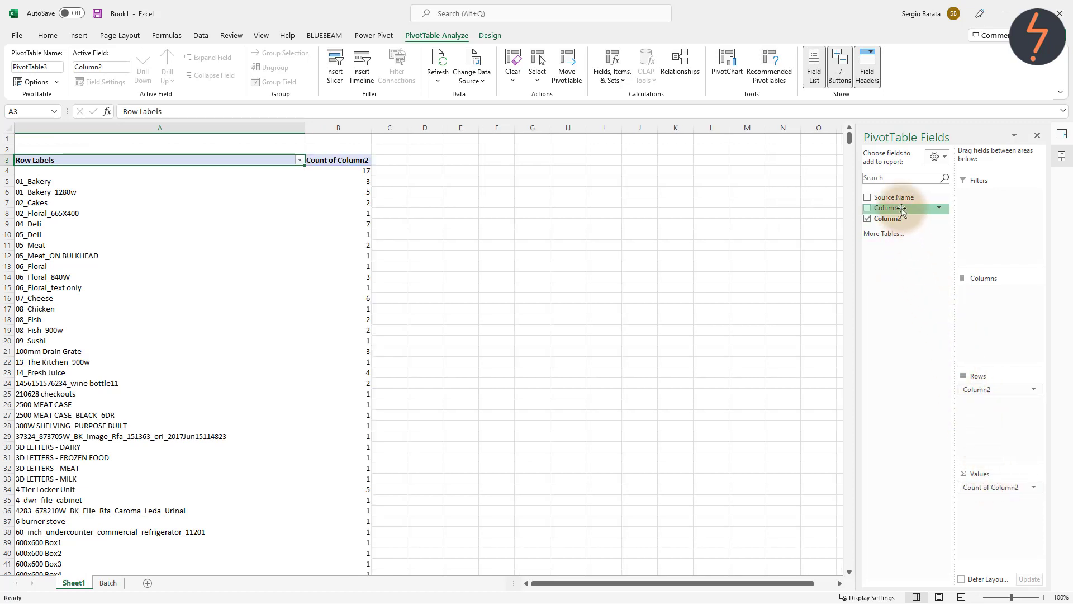
left_click_drag(893, 196, 977, 296)
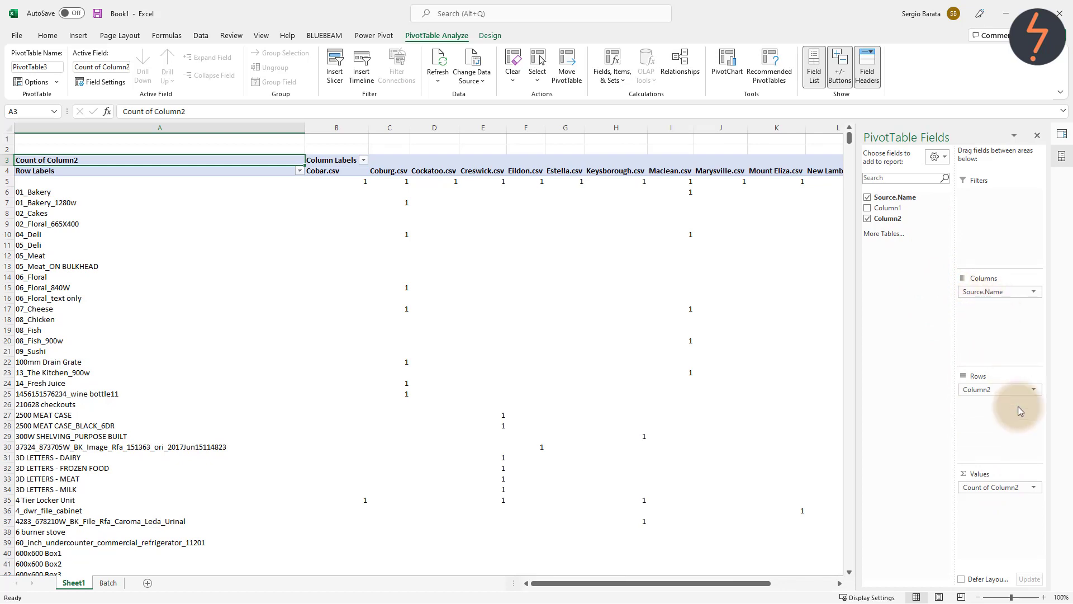
Set the worksheet zoom to 65%.
left_click(1061, 597)
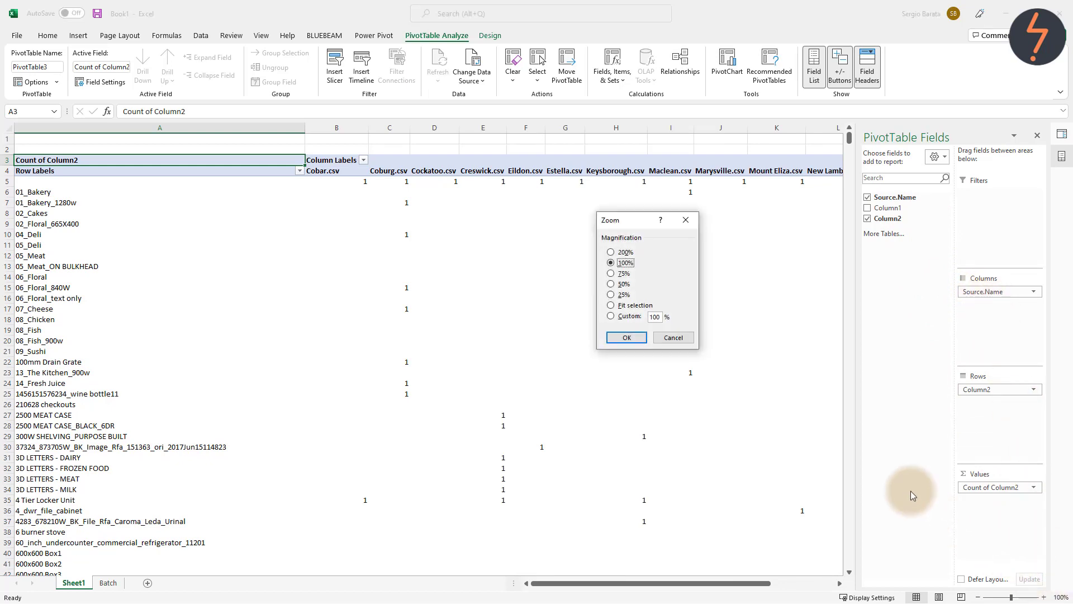
double_click(655, 317)
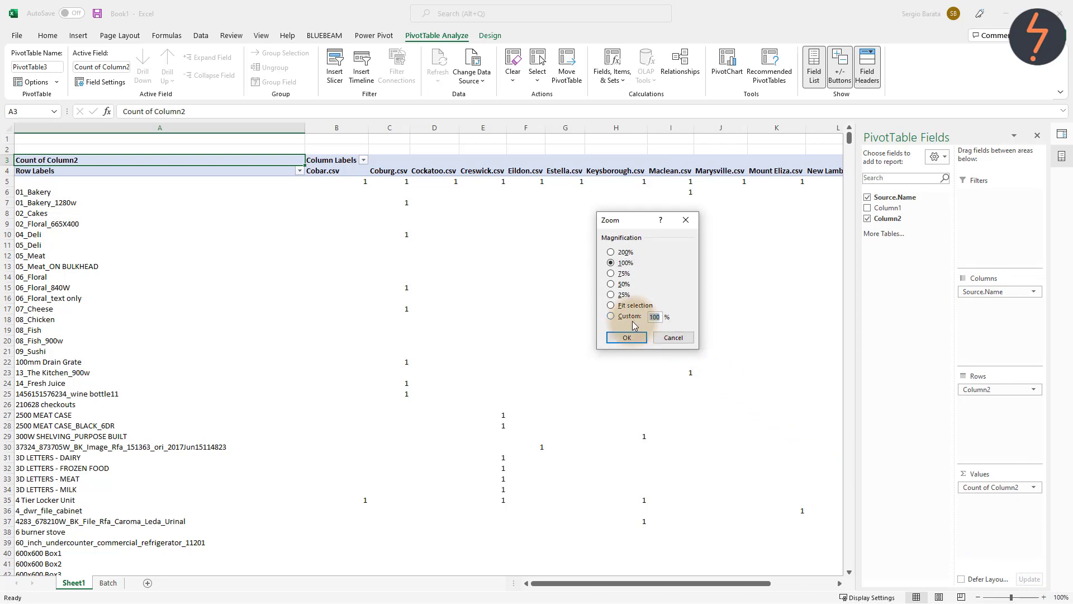
type("65")
left_click(626, 337)
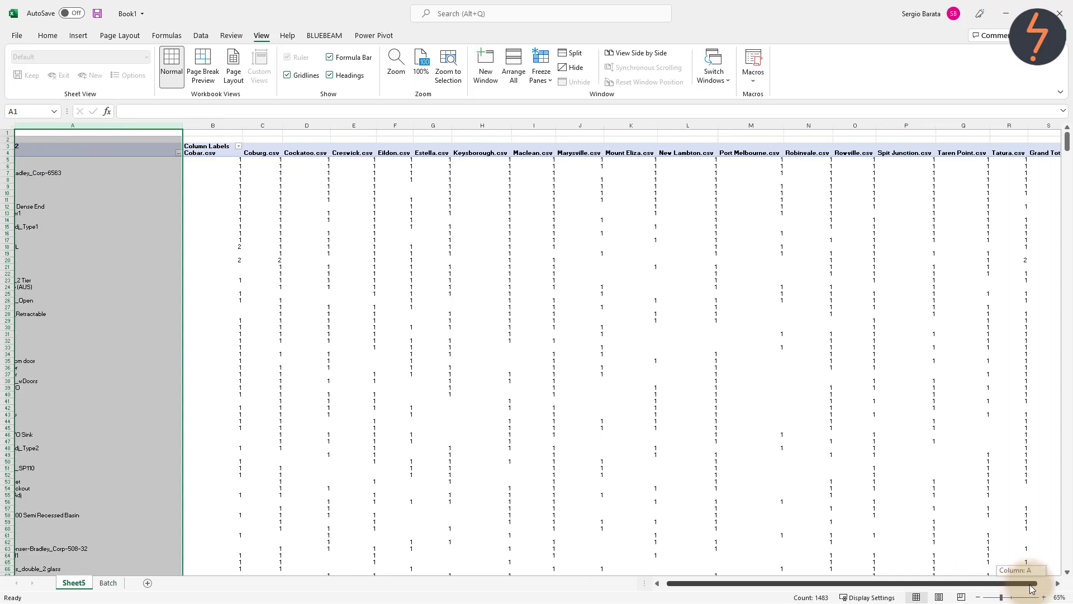
Freeze the first column, then scroll right to the Grand Total column.
mouse_move(1031, 588)
left_mouse_down()
mouse_move(1044, 588)
mouse_move(998, 588)
left_mouse_up()
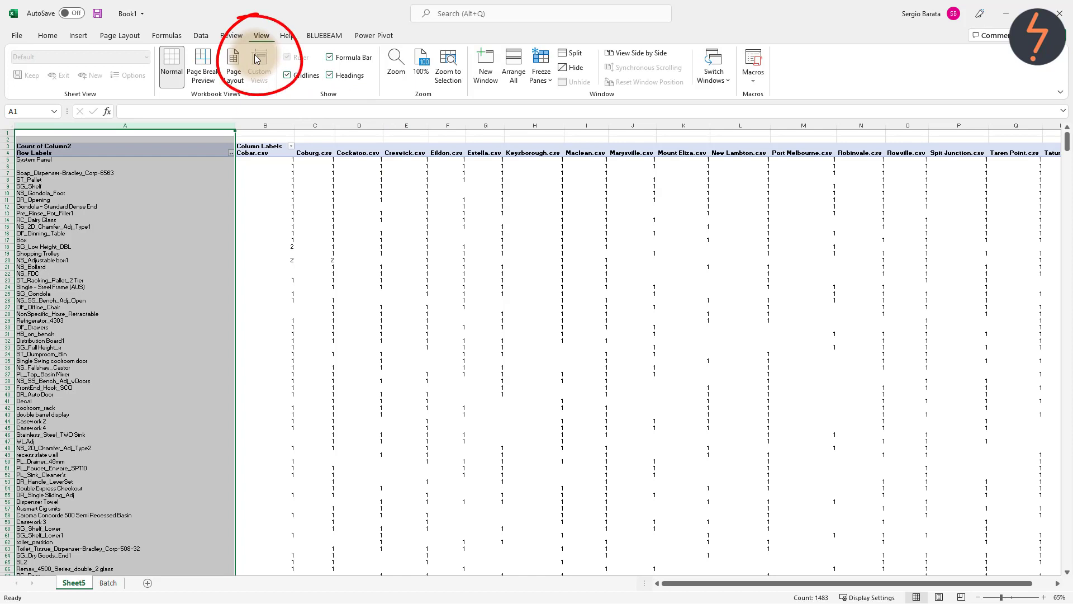
left_click(542, 73)
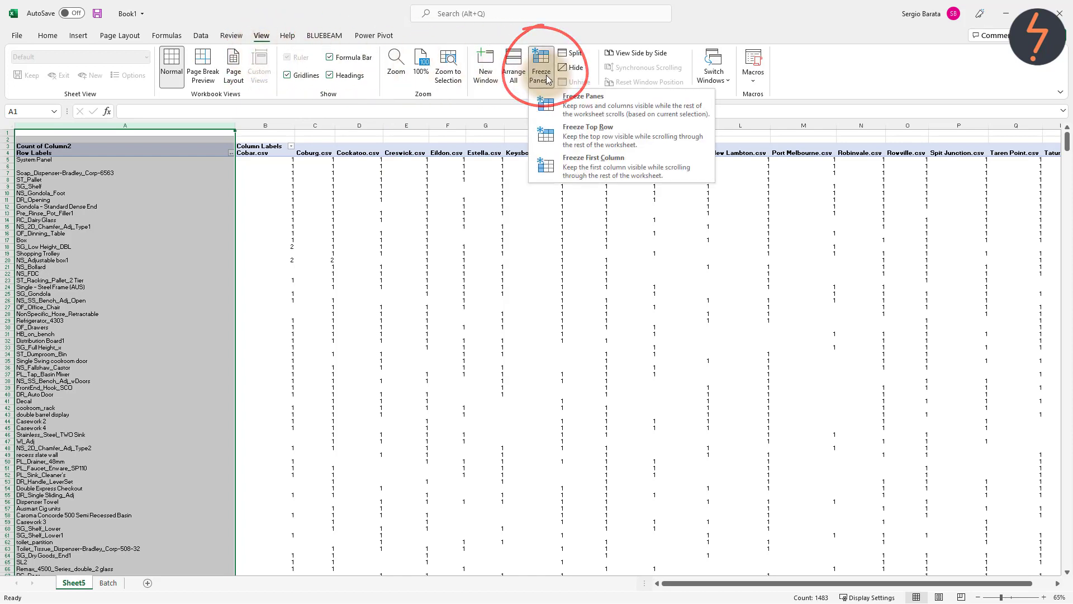
left_click(542, 166)
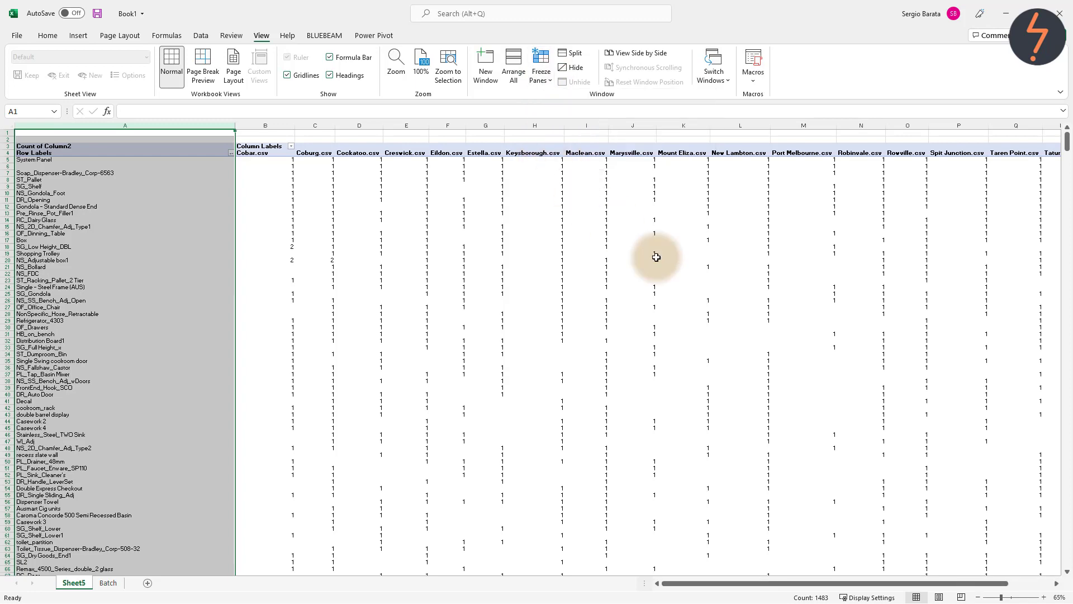
left_click(1057, 583)
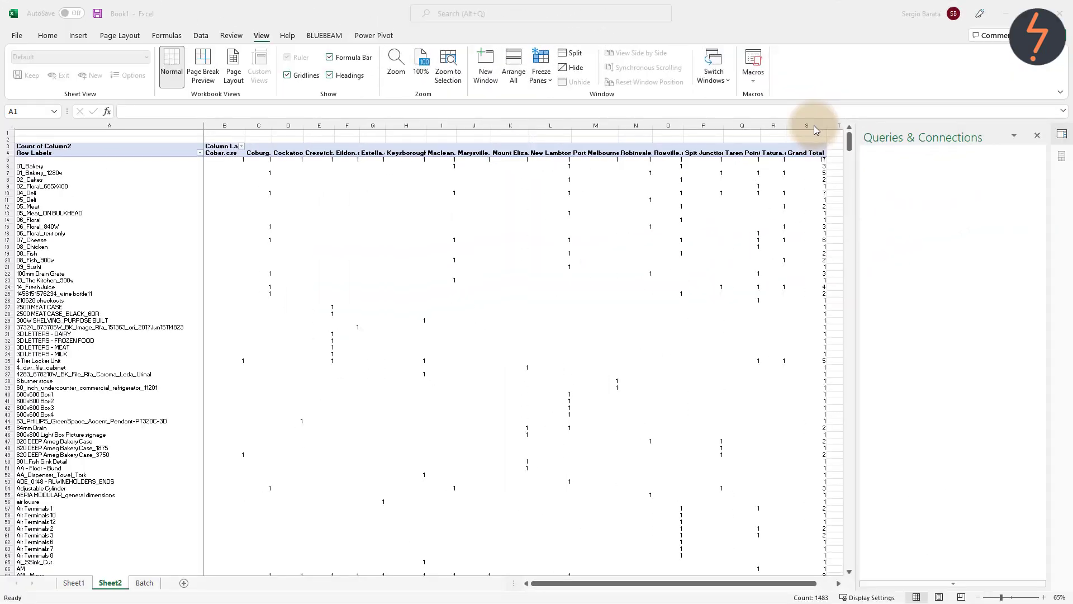
Sort the family rows by their Grand Total values, largest to smallest.
left_click(813, 124)
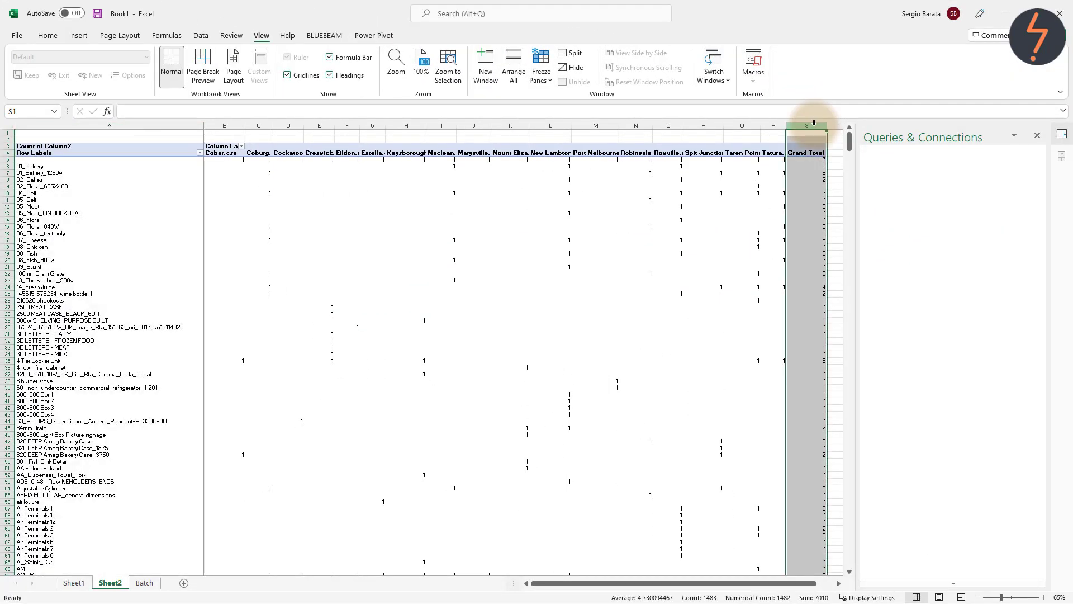
key("Down")
key("Down")
key("Down")
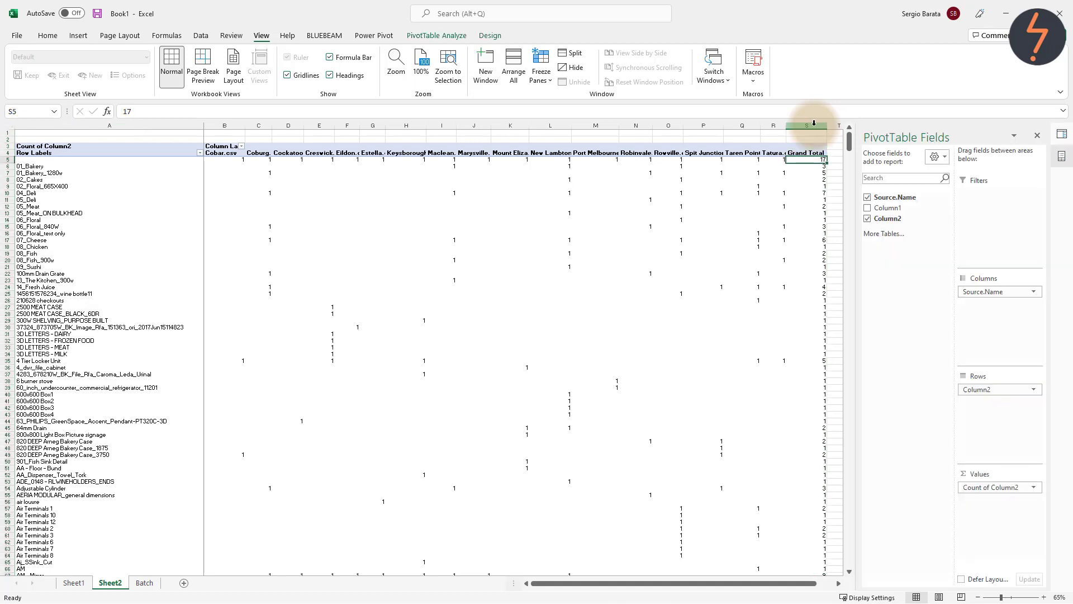
right_click(817, 159)
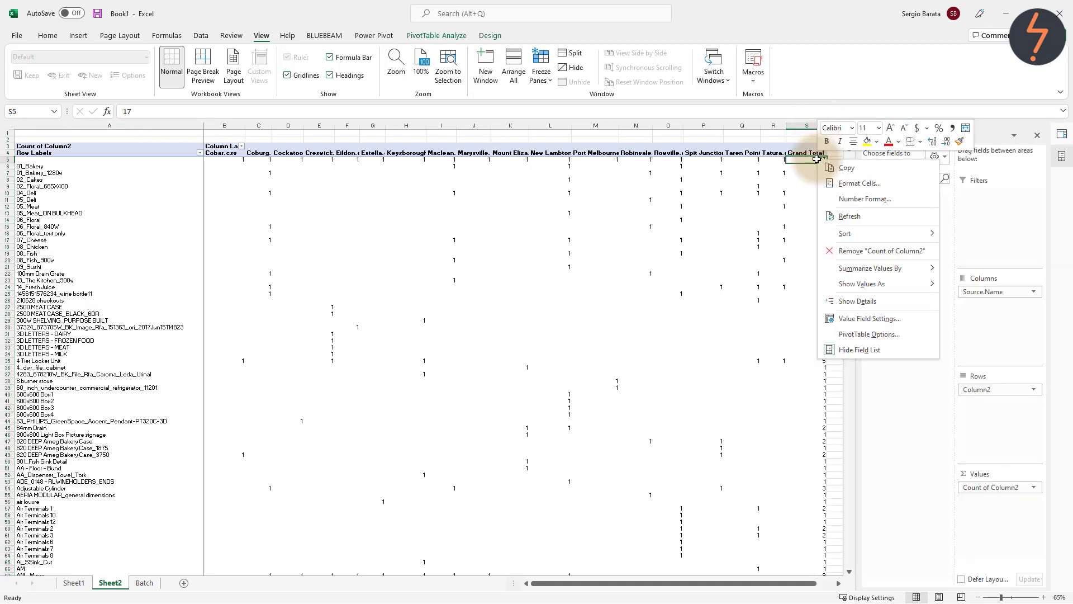
mouse_move(871, 233)
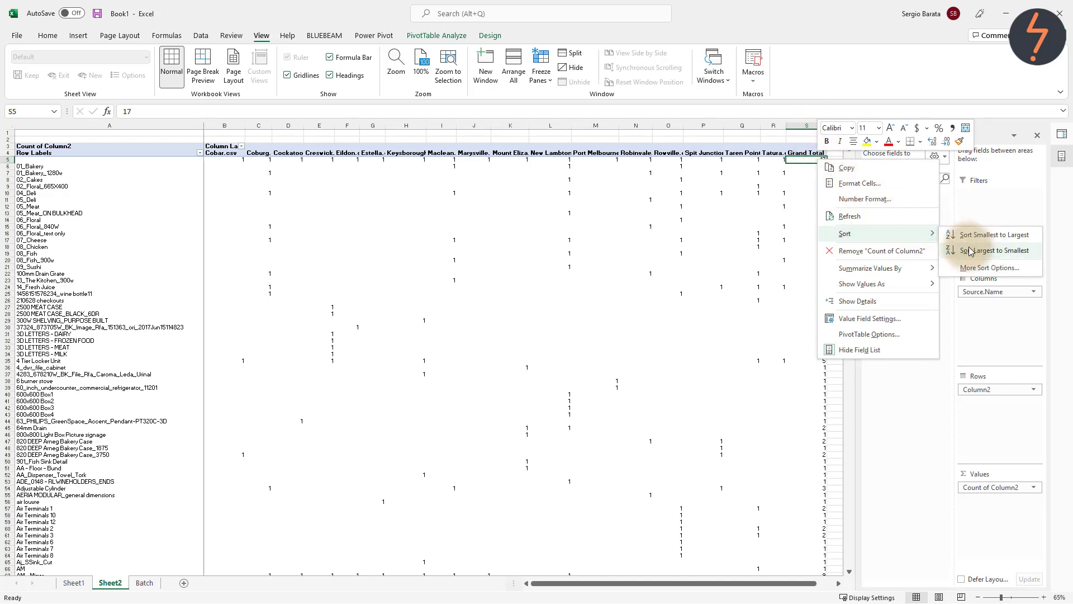
left_click(970, 252)
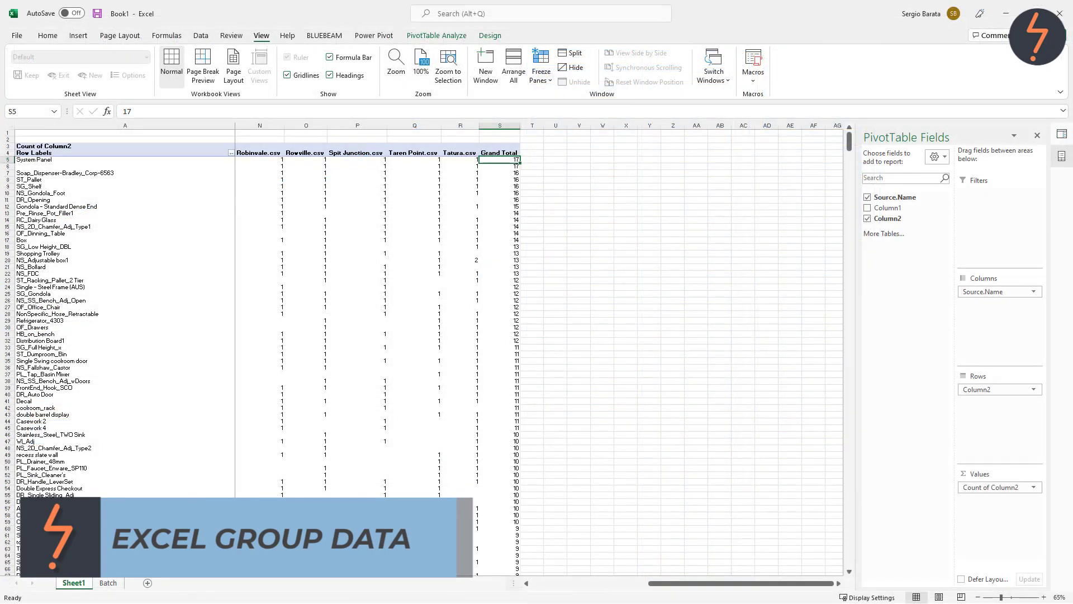
Group the top family names through row 59 into Group1, then open the Column2_2 field menu.
left_click_drag(67, 160, 84, 489)
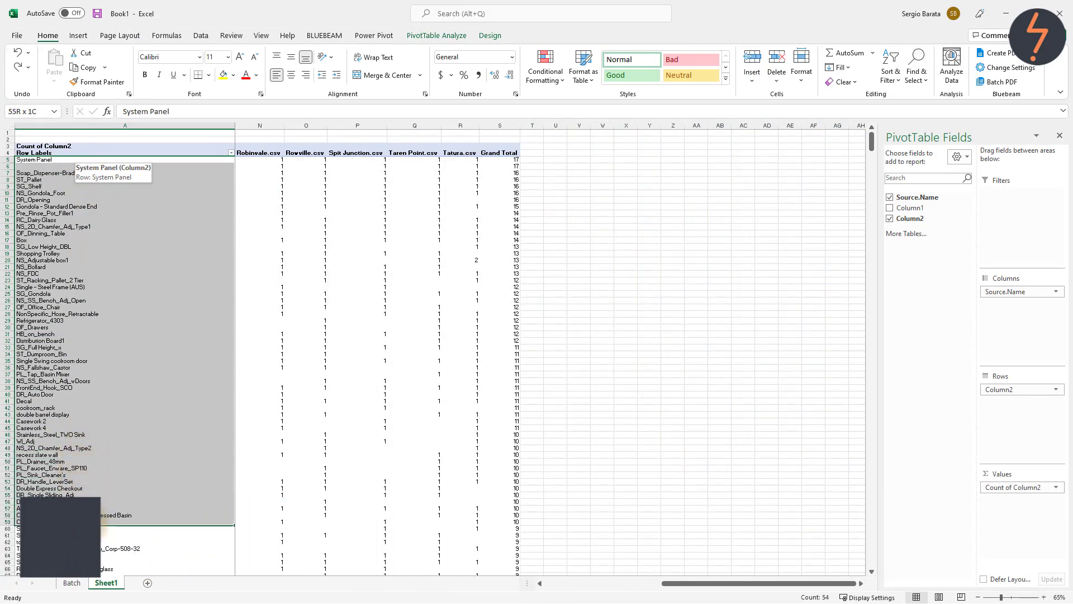
left_click_drag(84, 489, 73, 521)
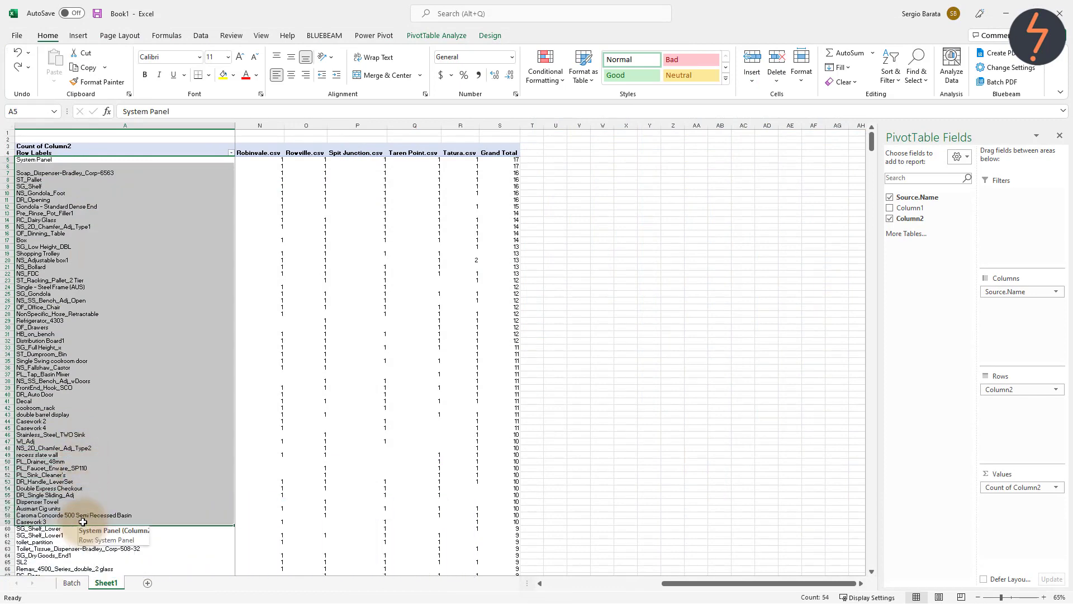
right_click(61, 330)
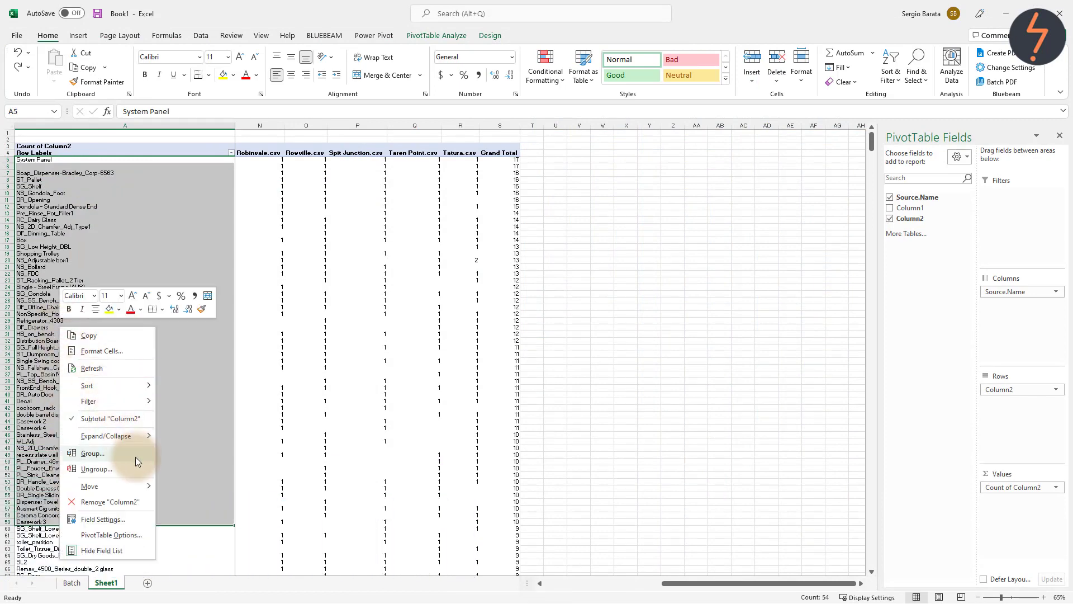
left_click(136, 458)
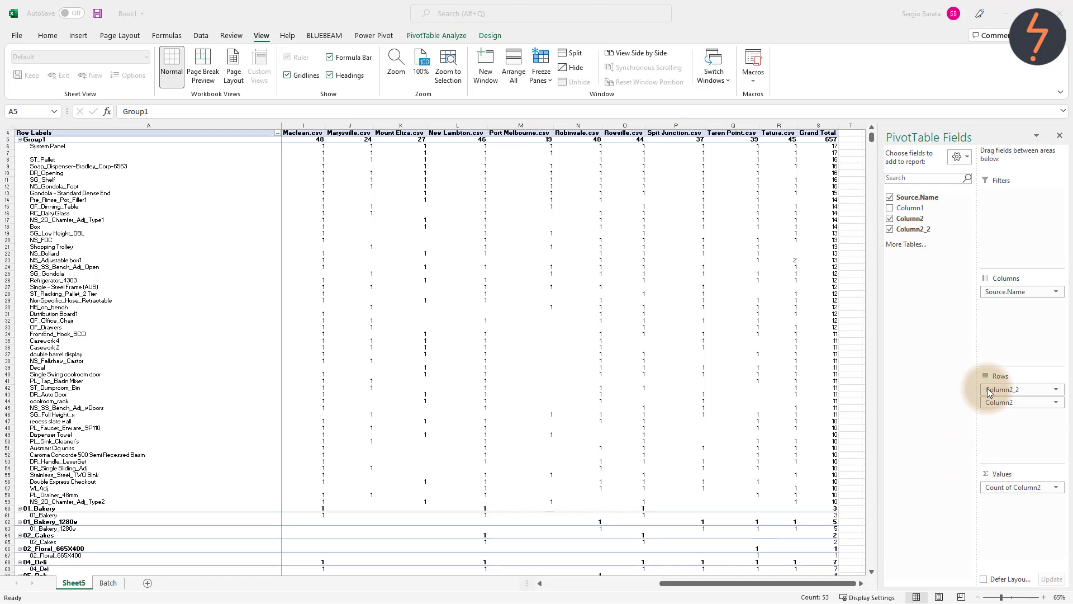
left_click(1056, 395)
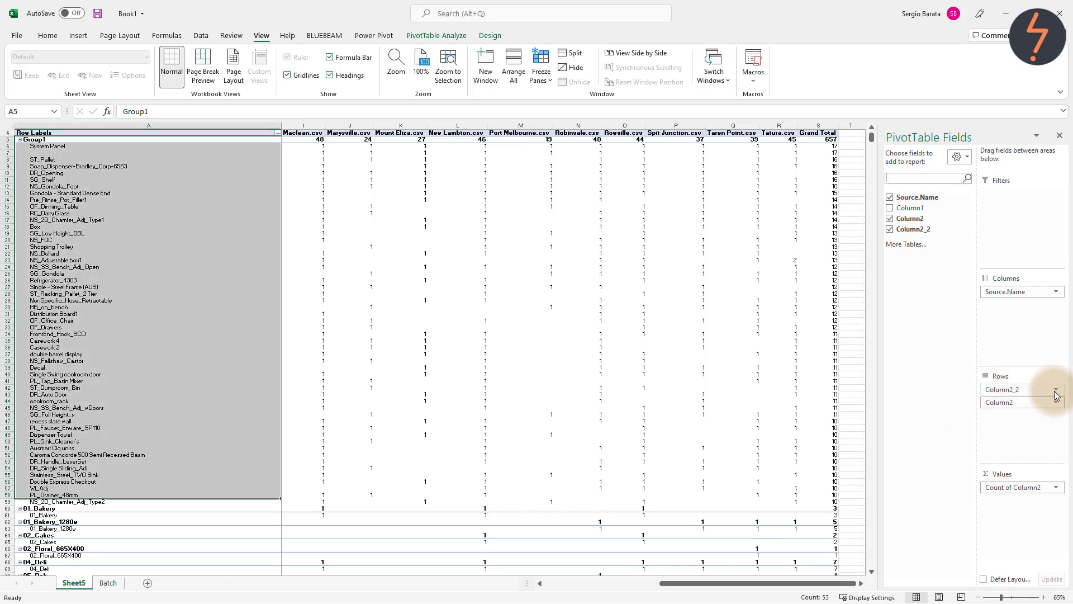
left_click(1056, 391)
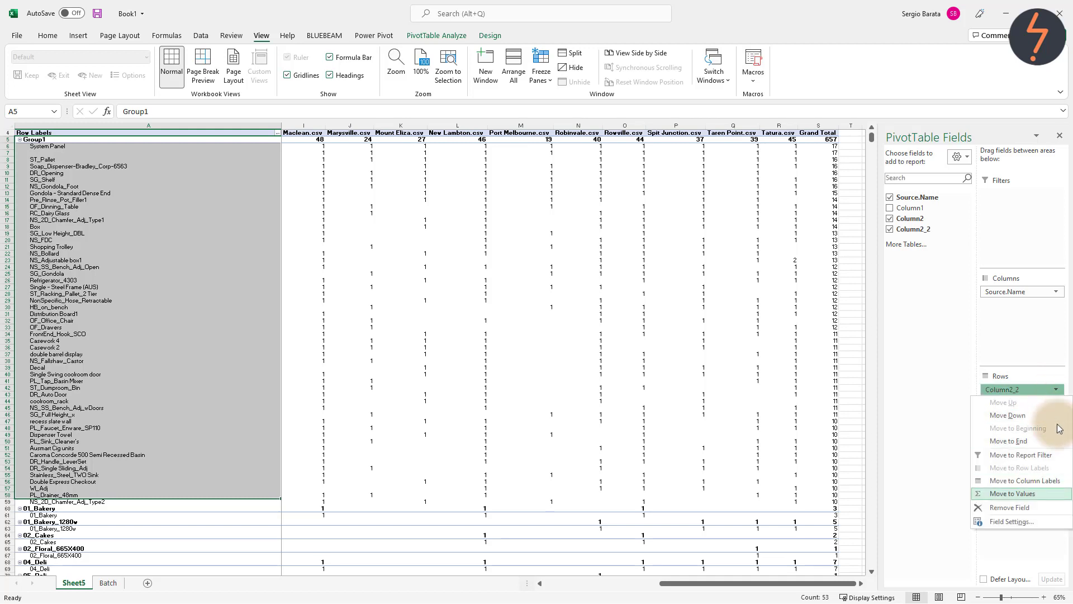
Set the Custom Name of the Column2_2 grouping field to 'Group By Usage'.
left_click(1051, 521)
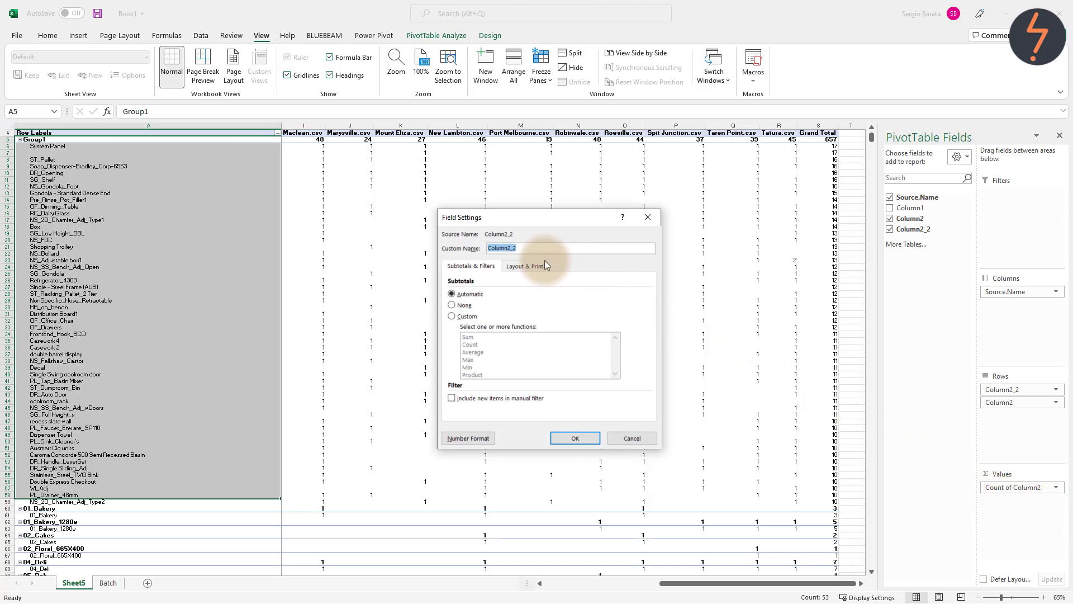
type("Group By Usage")
left_click(589, 438)
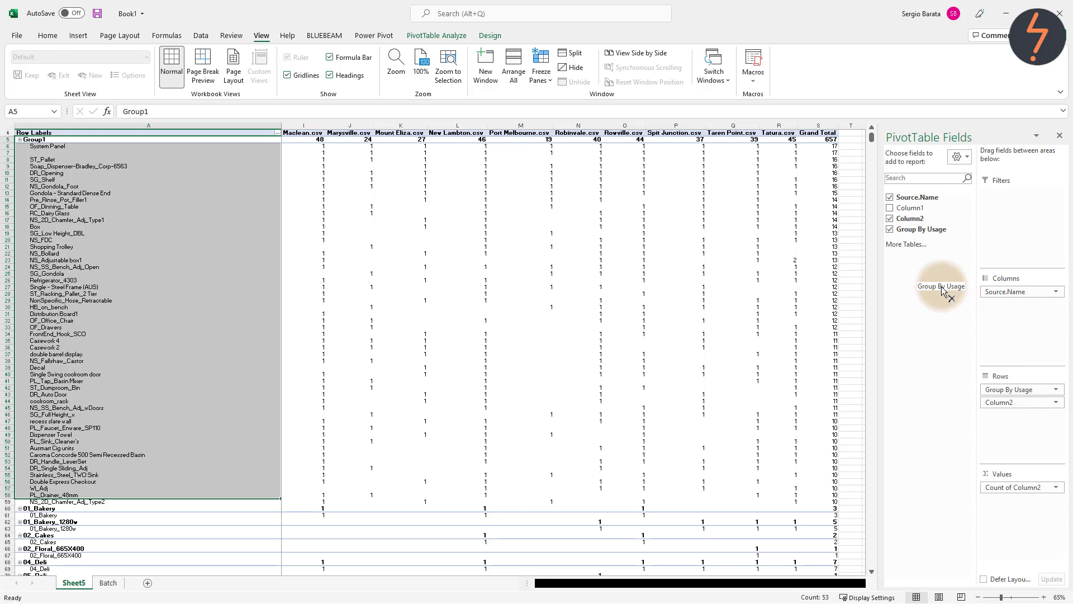
Group the less-used families from Casework 3 down, and label the top group 'High'.
left_click_drag(1045, 390, 938, 289)
left_click(114, 501)
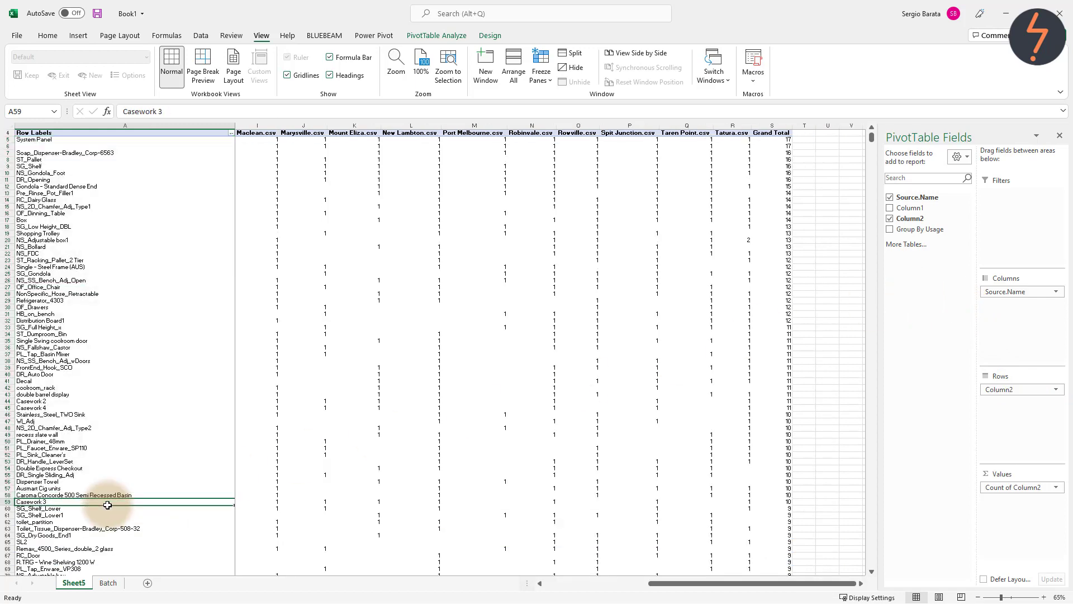
left_click_drag(114, 501, 122, 582)
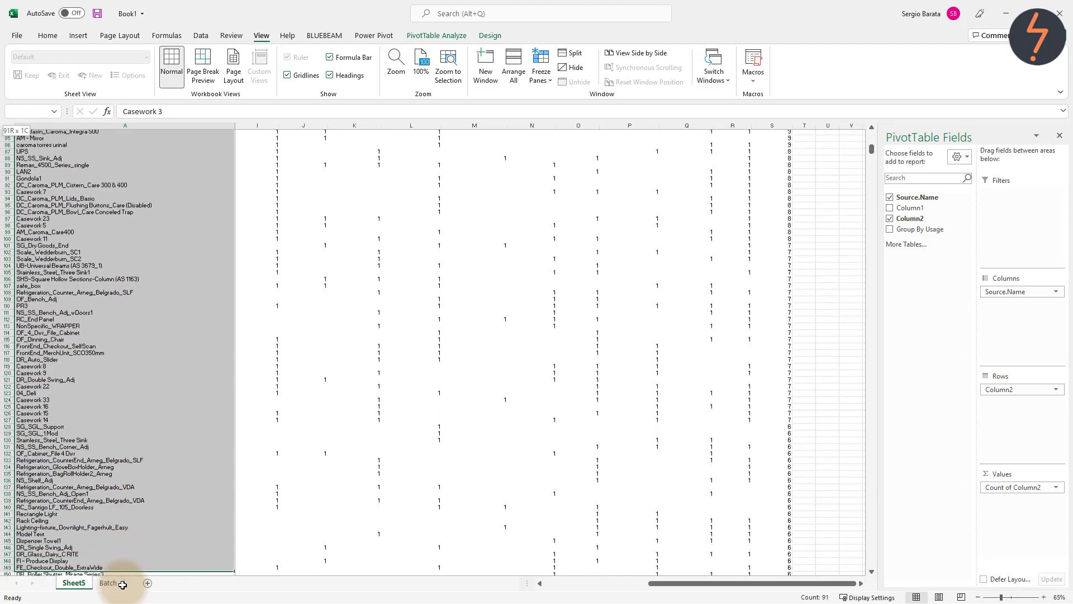
left_click_drag(122, 583, 131, 495)
right_click(131, 495)
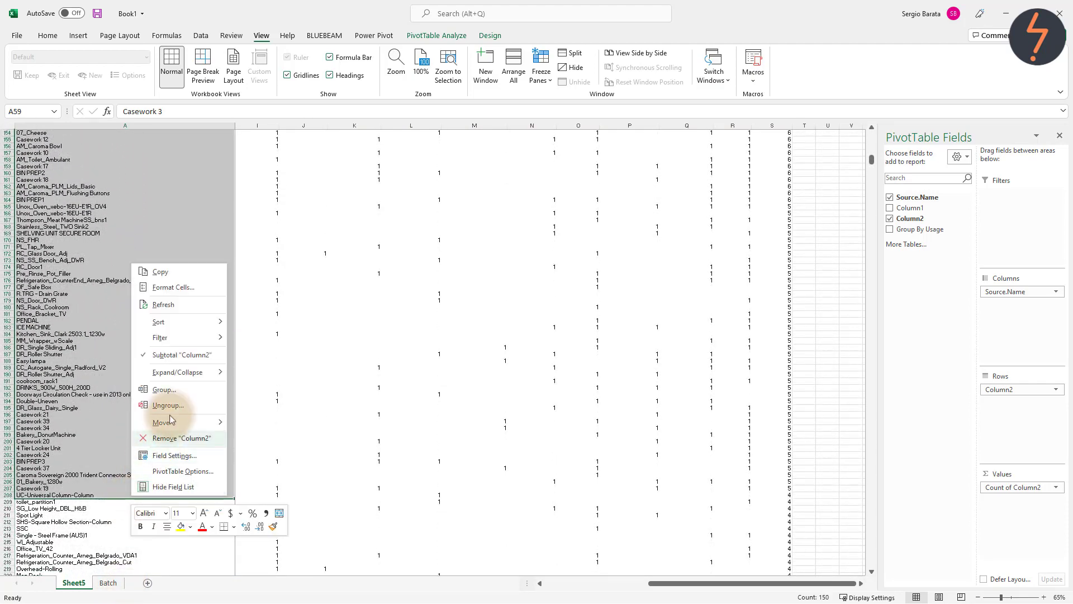
left_click(180, 394)
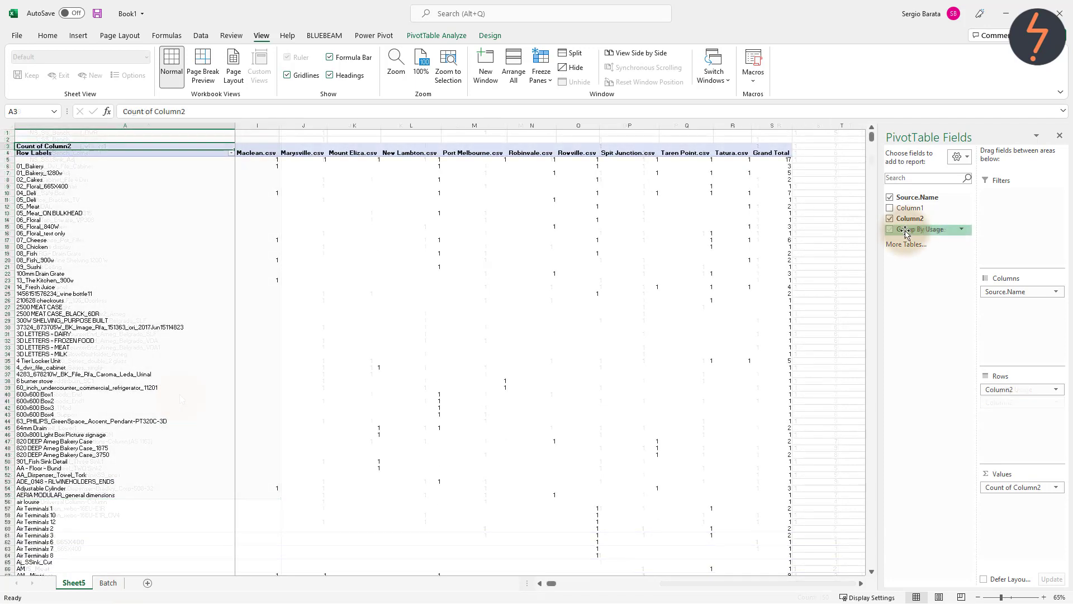
mouse_move(919, 230)
left_mouse_down()
mouse_move(1006, 401)
mouse_move(1013, 387)
left_mouse_up()
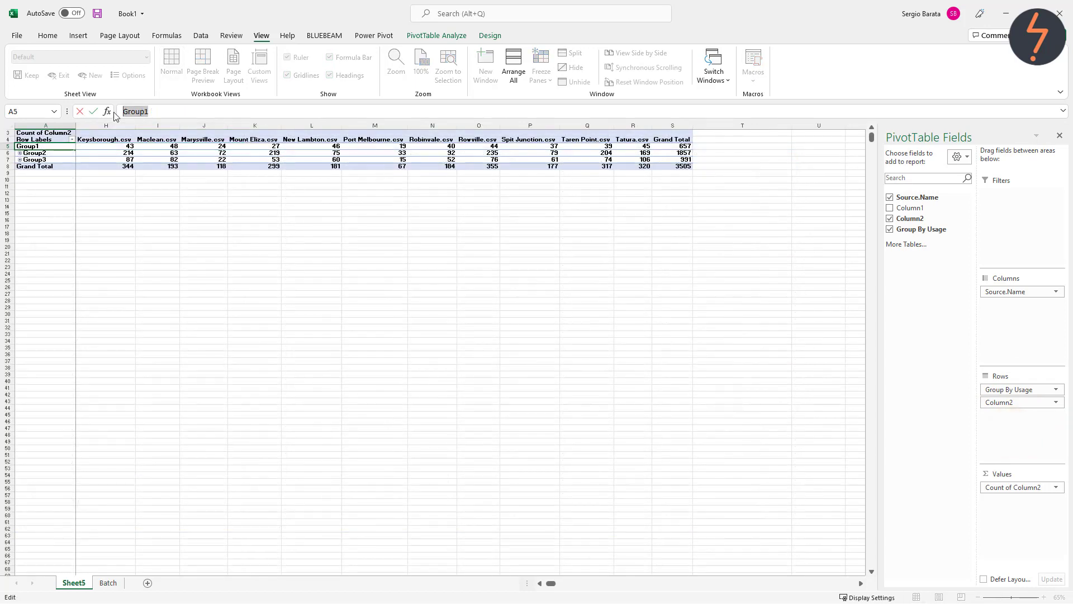
type("High")
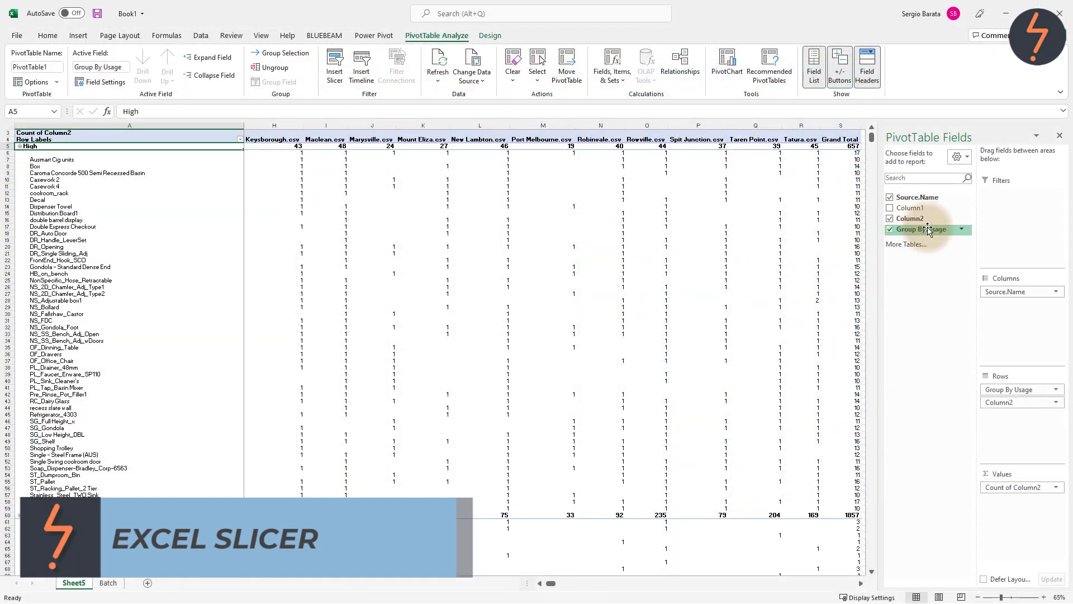
Move the Group By Usage field into the pivot's report filters.
left_click_drag(921, 228, 1012, 195)
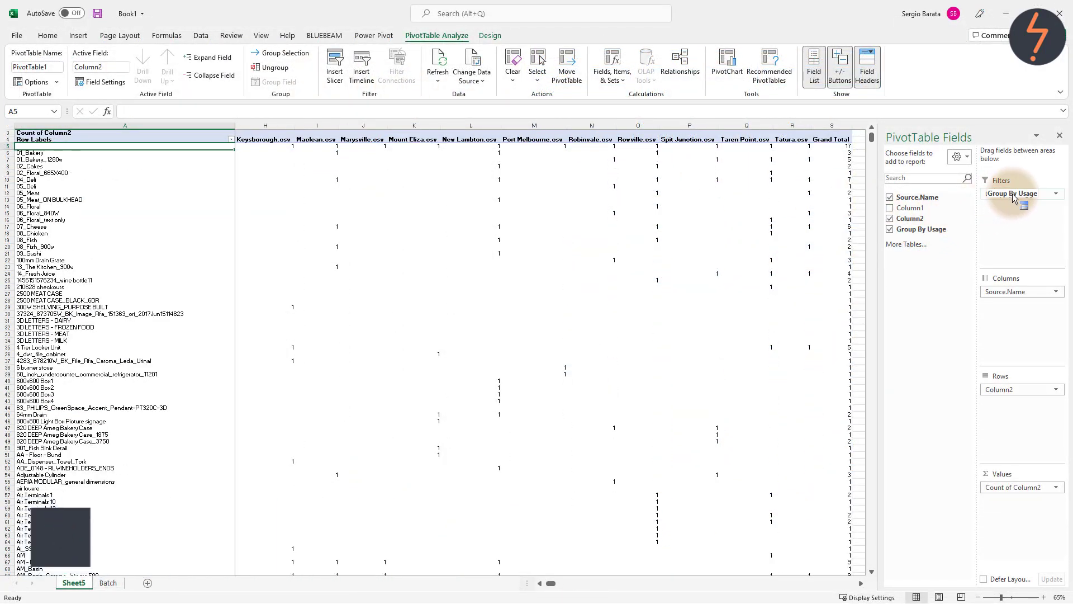
left_click_drag(1013, 196, 1013, 196)
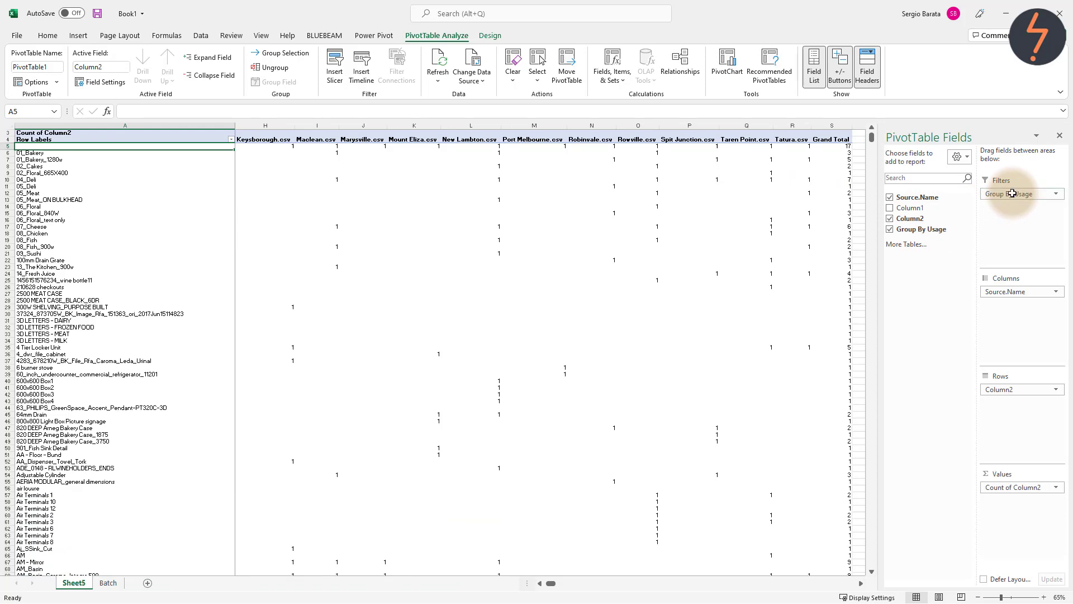
left_click(231, 133)
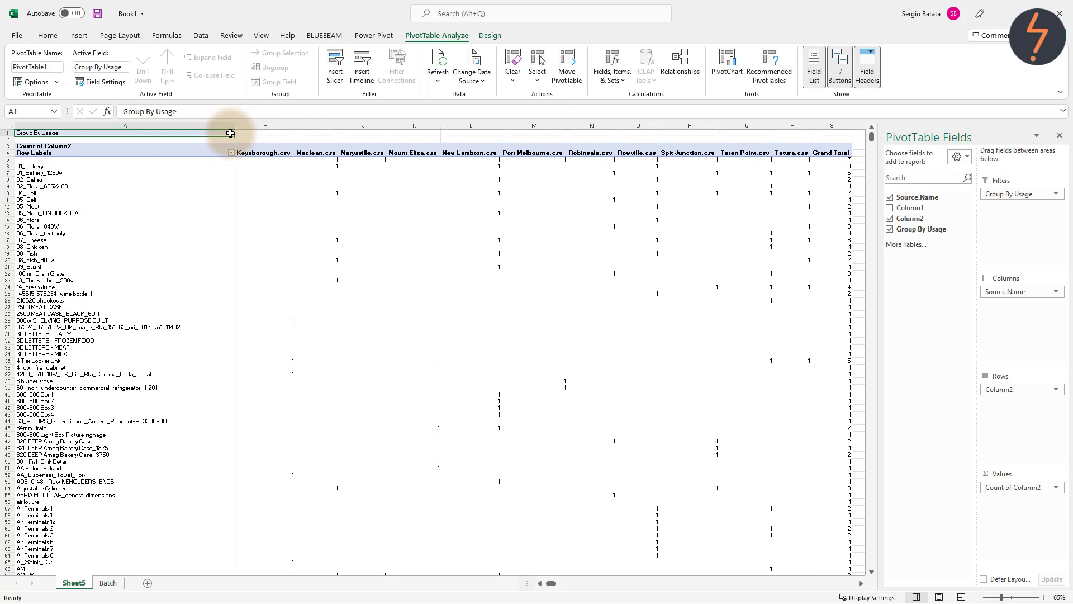
Add a Group By Usage slicer and filter it to High, then Low.
right_click(944, 229)
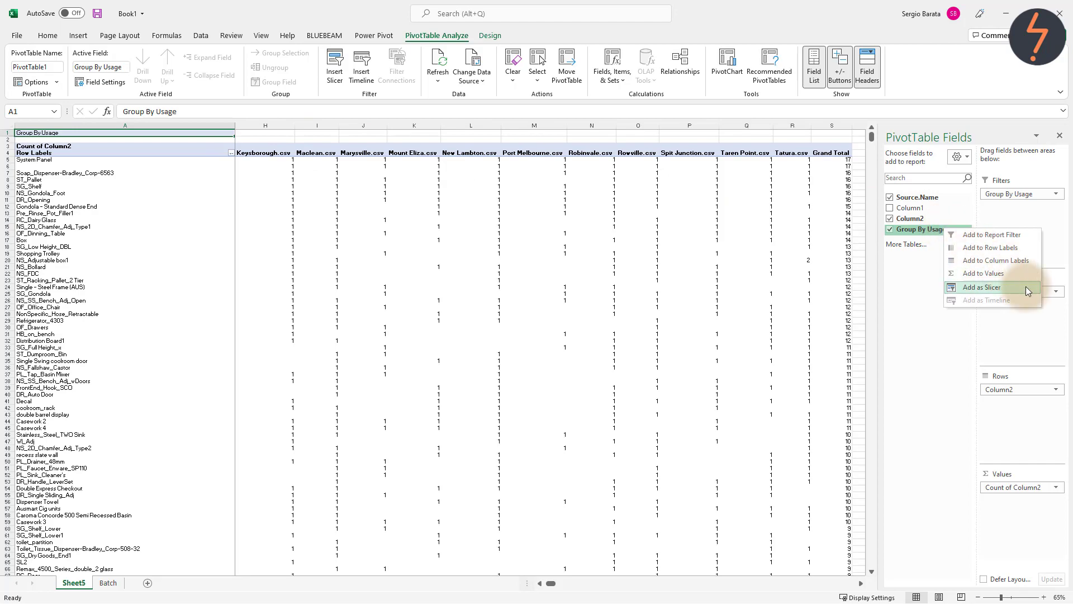
left_click(982, 287)
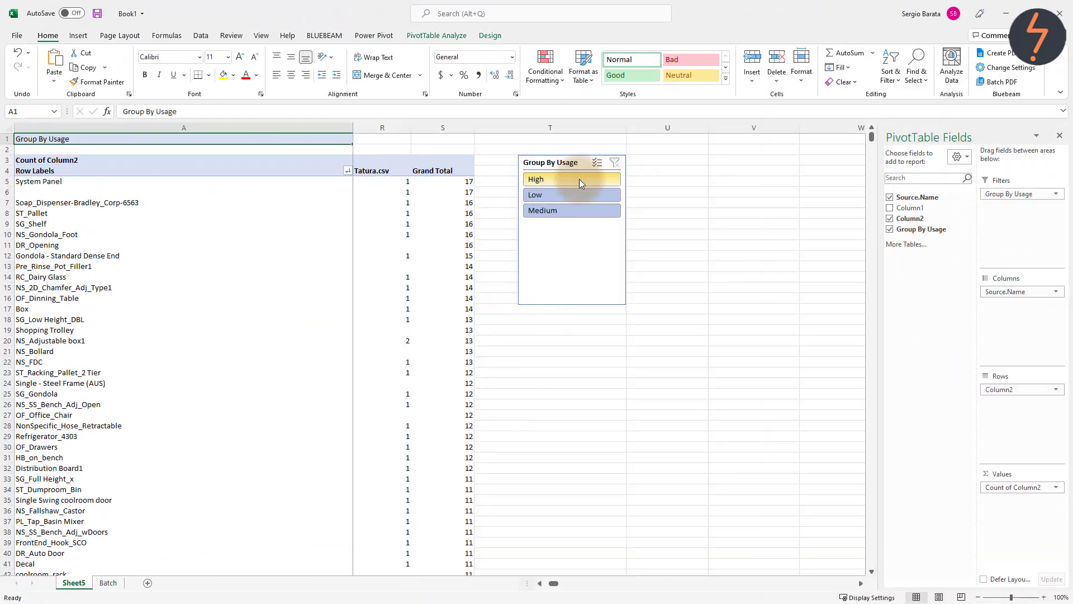
left_click(579, 178)
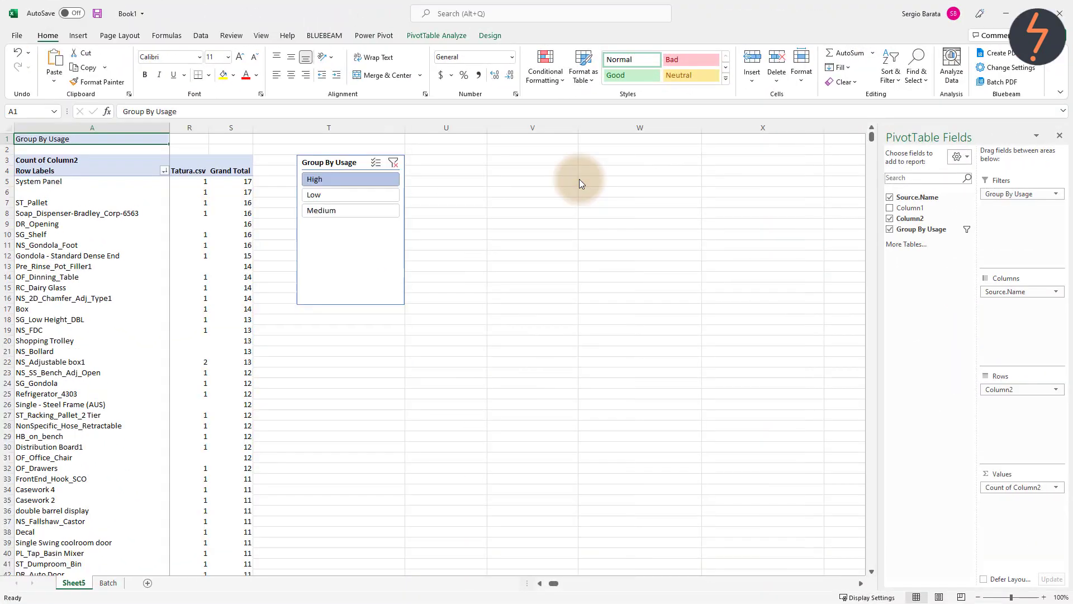
left_click(383, 195)
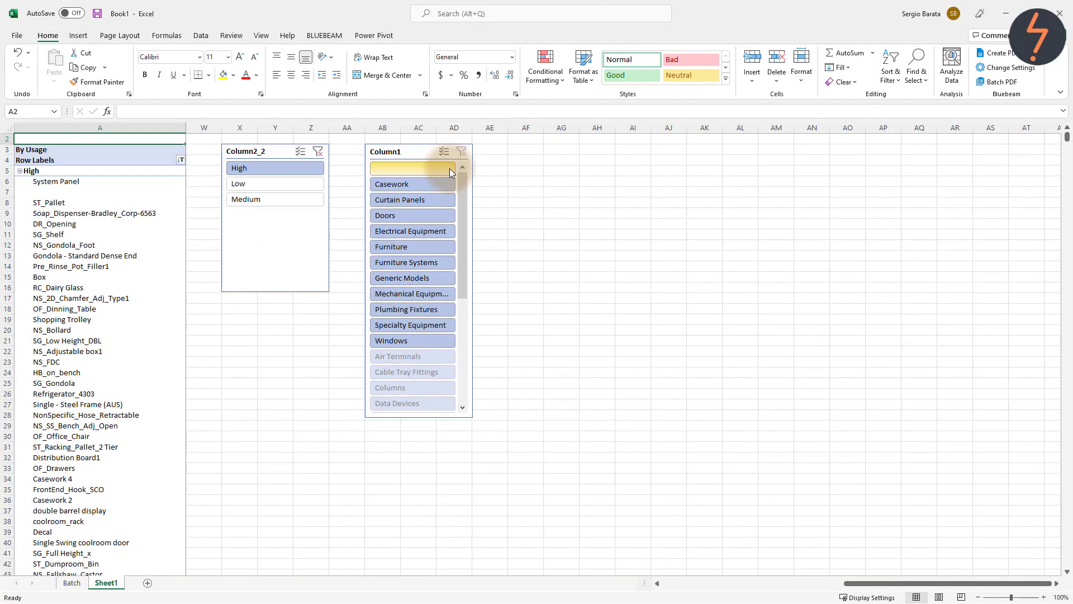
In the usage slicer, select Low and then Medium to list Medium families.
scroll(149, 223, "down", 1)
scroll(150, 225, "down", 2)
scroll(150, 225, "down", 4)
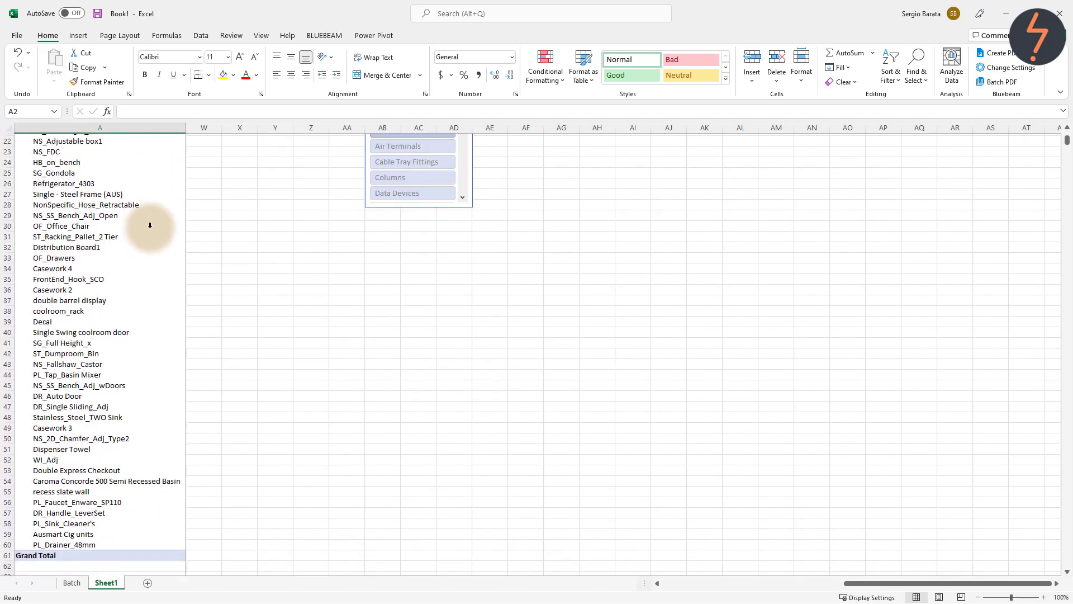
scroll(150, 225, "up", 4)
scroll(150, 225, "up", 3)
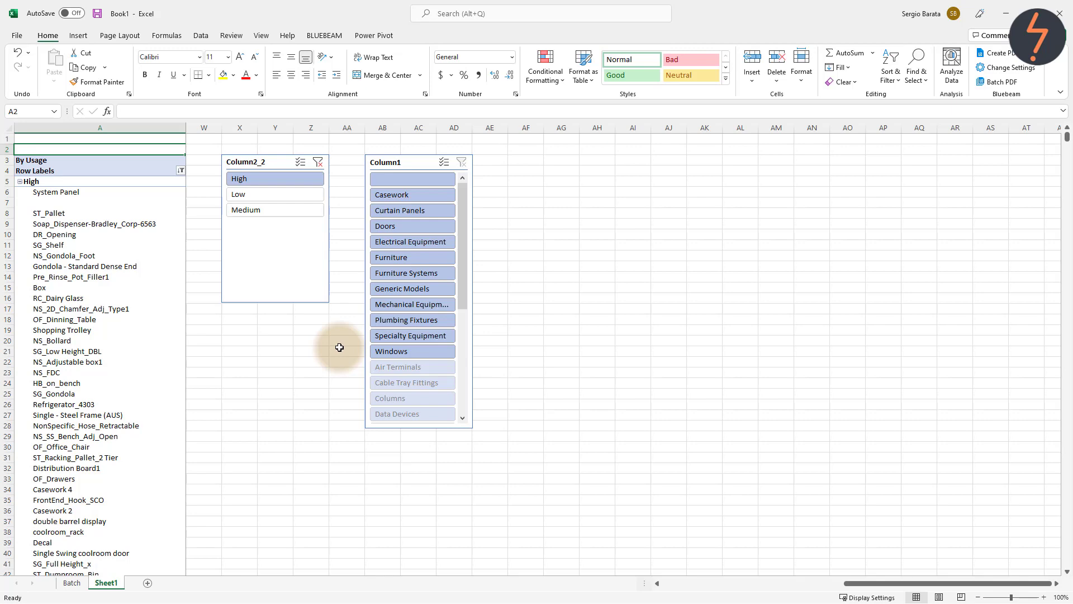
left_click(280, 193)
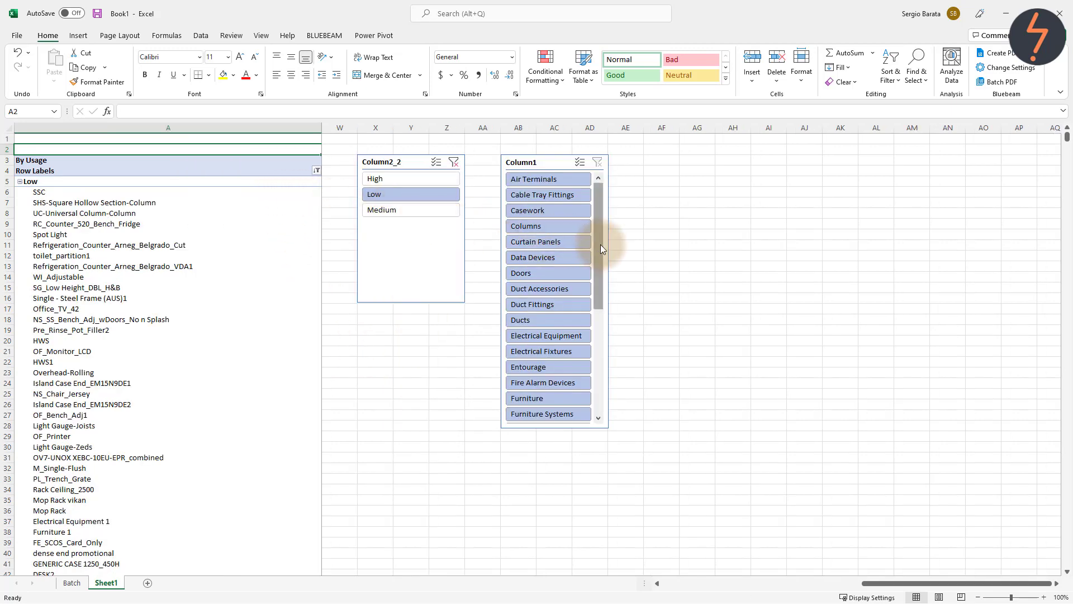
mouse_move(600, 244)
left_mouse_down()
mouse_move(613, 299)
mouse_move(621, 243)
left_mouse_up()
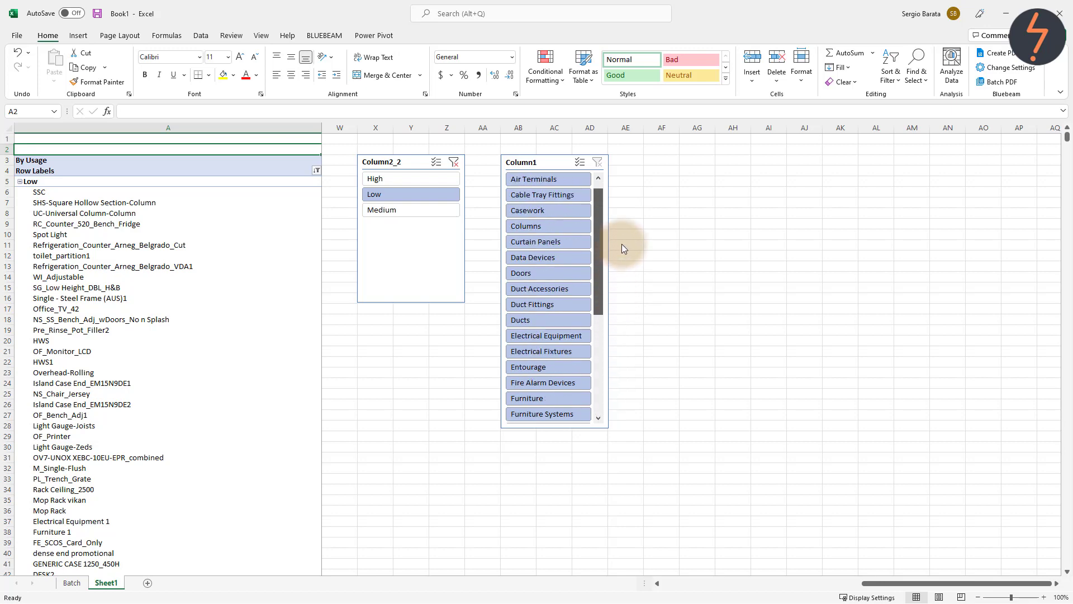
left_click(446, 208)
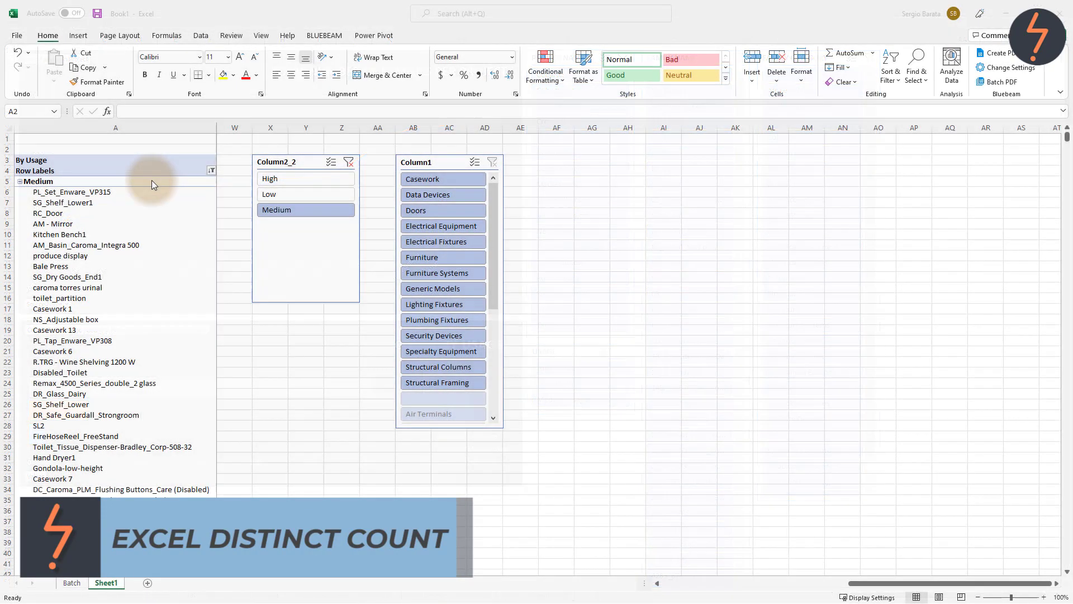
Select the column A family names, then switch the slicer from Low to High.
left_click(149, 187)
key("ctrl+shift+Down")
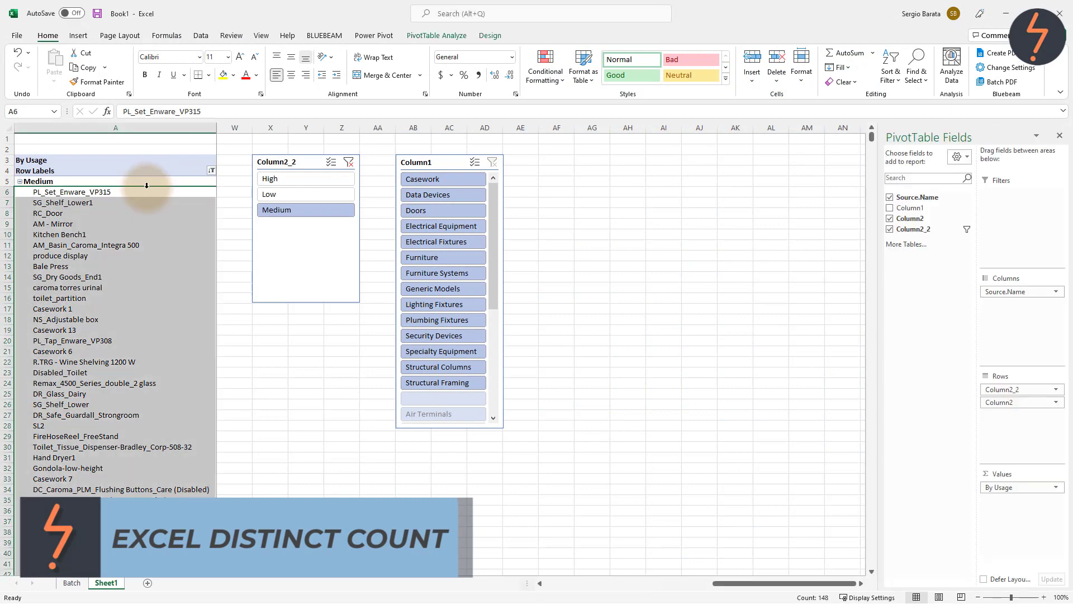
left_click(327, 195)
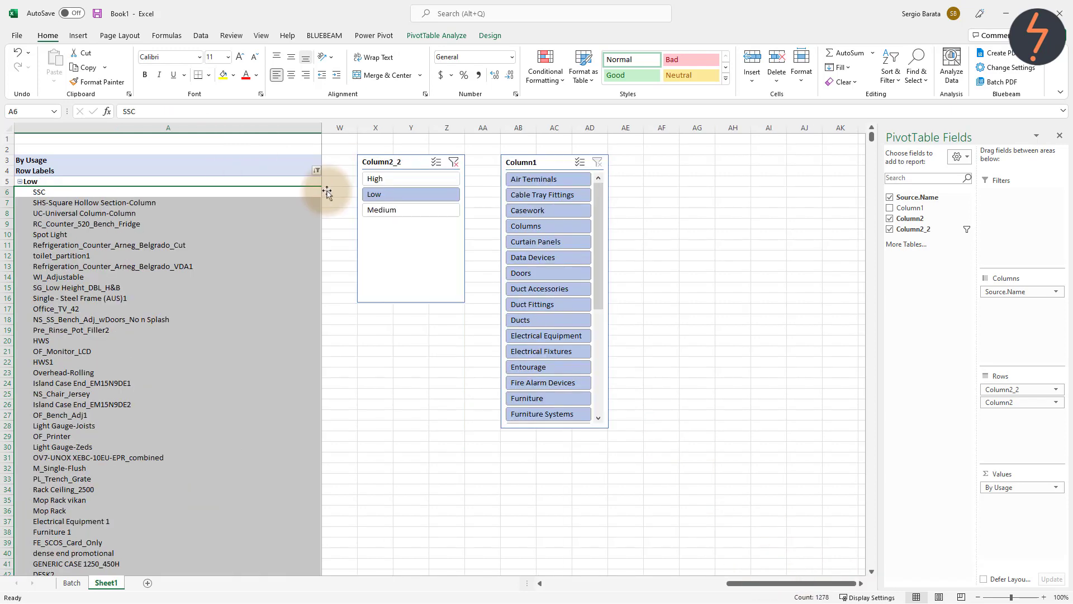
left_click(379, 179)
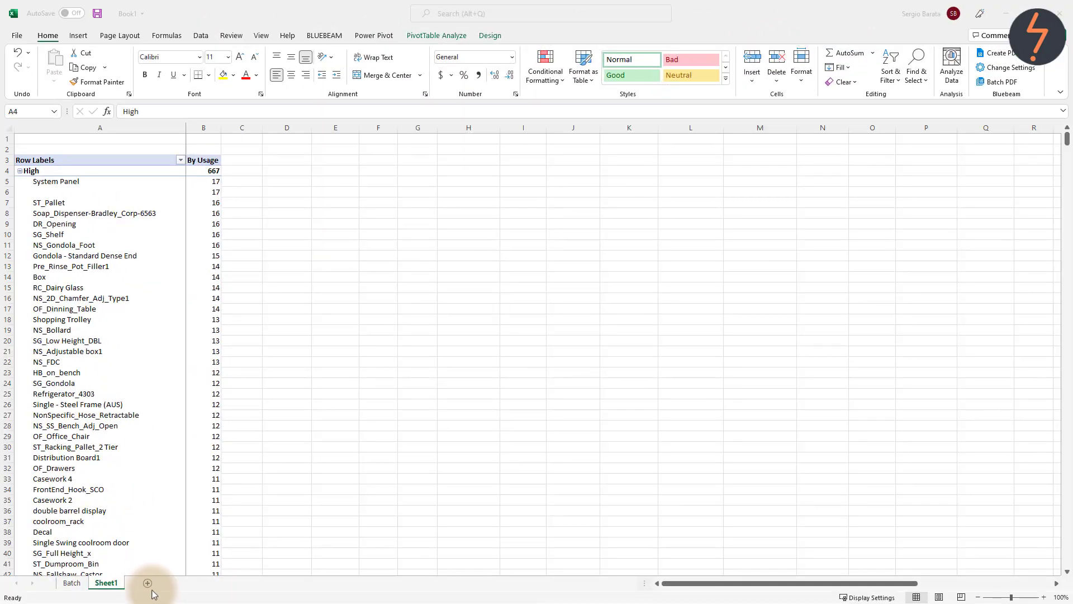
Add a blank Sheet2, then copy the High family names from Sheet1's pivot.
left_click(147, 583)
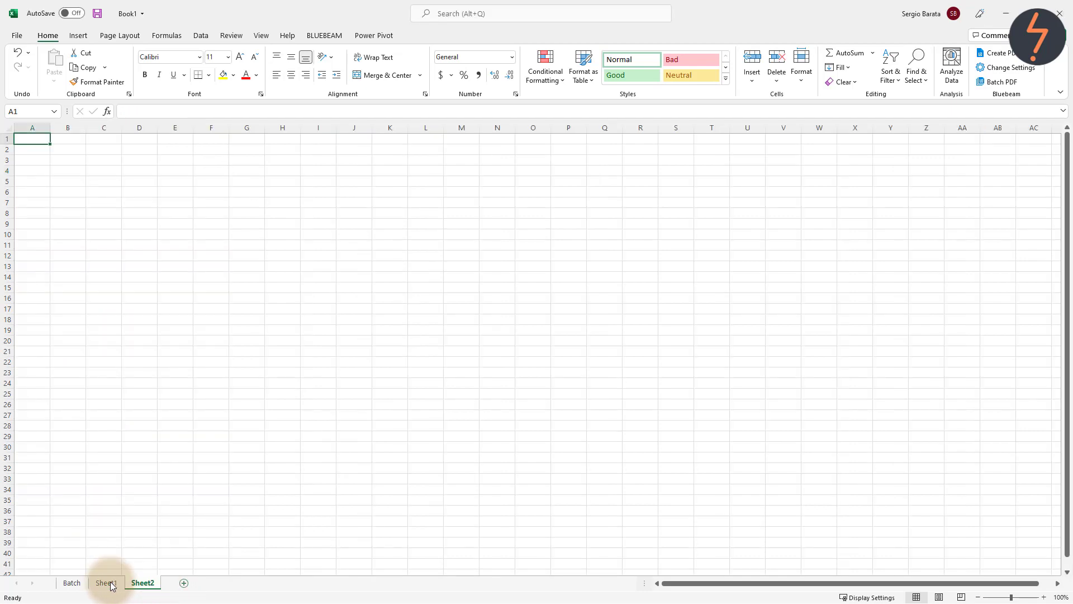
left_click(108, 582)
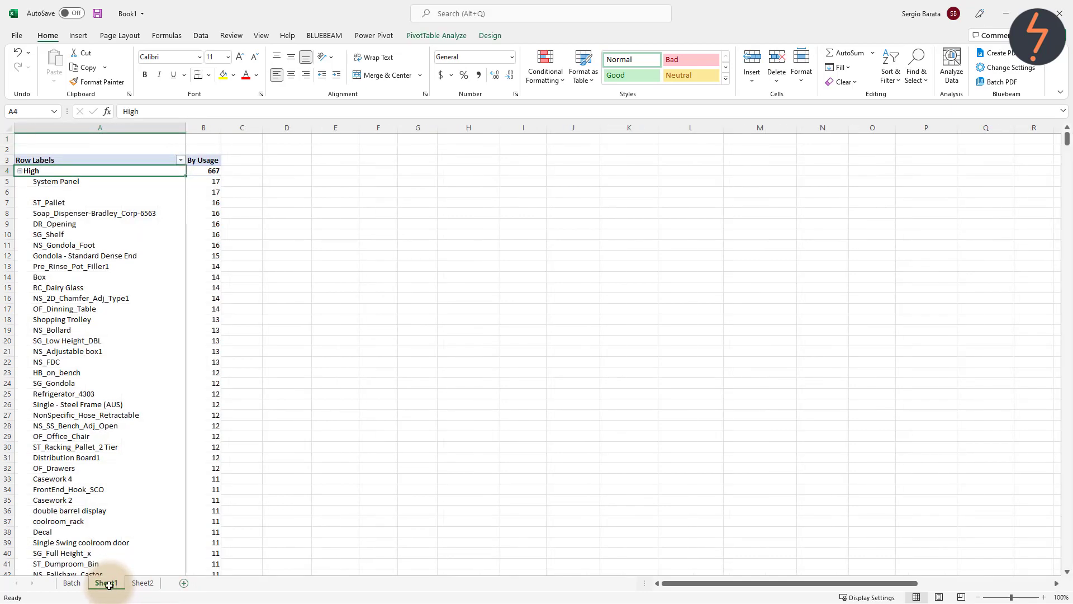
mouse_move(108, 584)
left_mouse_down()
mouse_move(121, 166)
mouse_move(105, 565)
left_mouse_up()
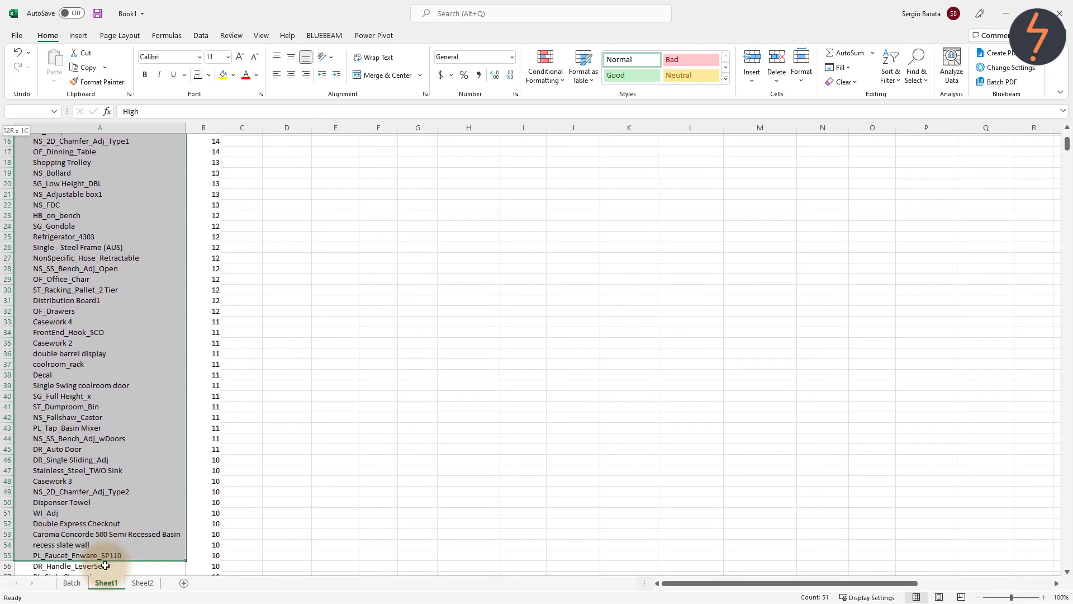
left_click_drag(105, 565, 105, 565)
right_click(105, 565)
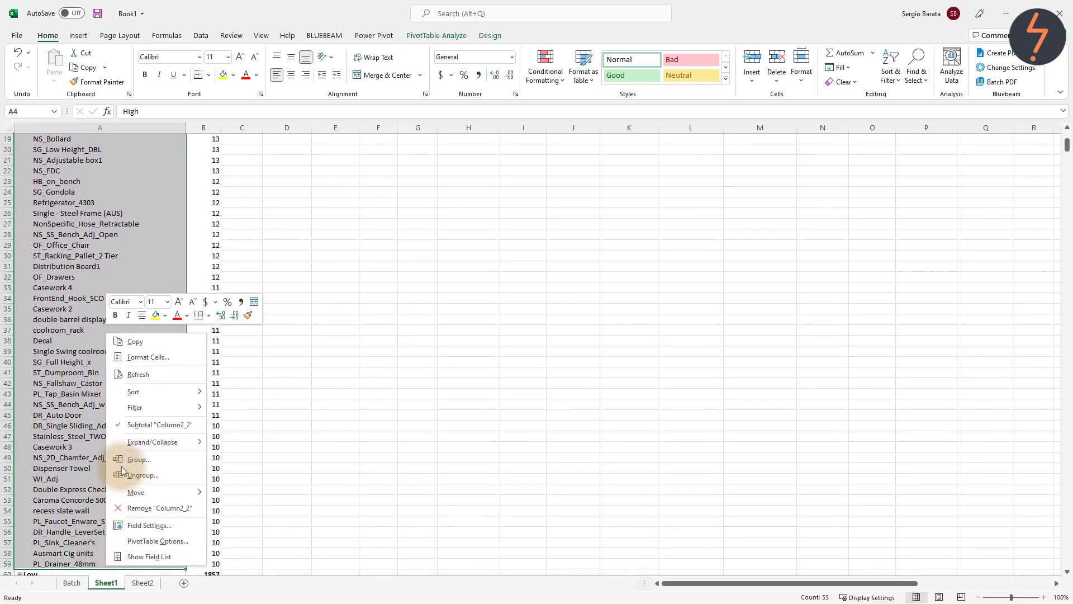
left_click(140, 343)
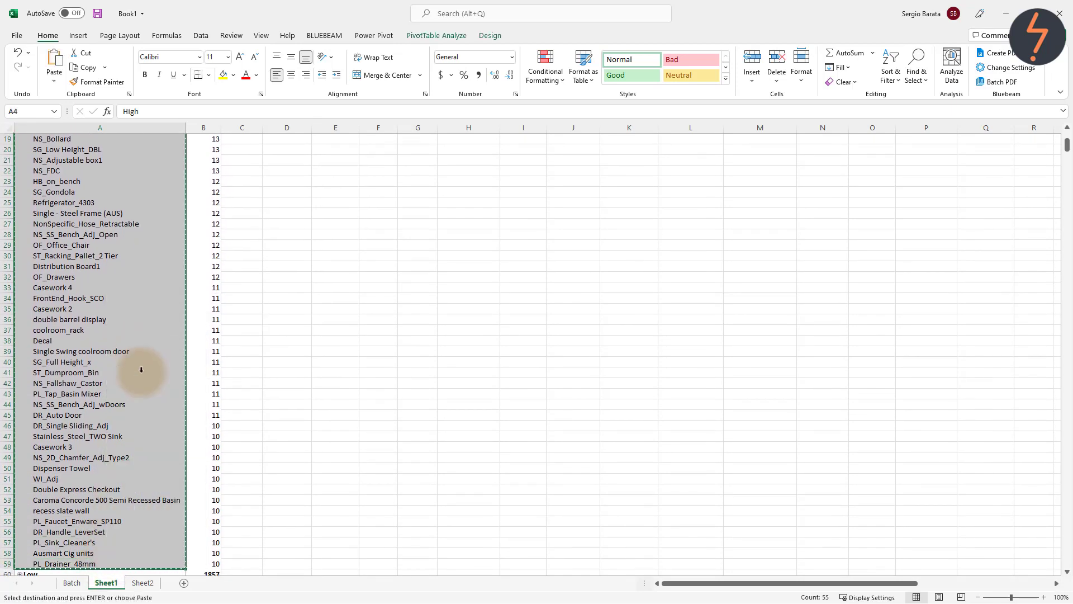
Paste the High family names into Sheet2 column A as values and autofit it.
left_click(142, 583)
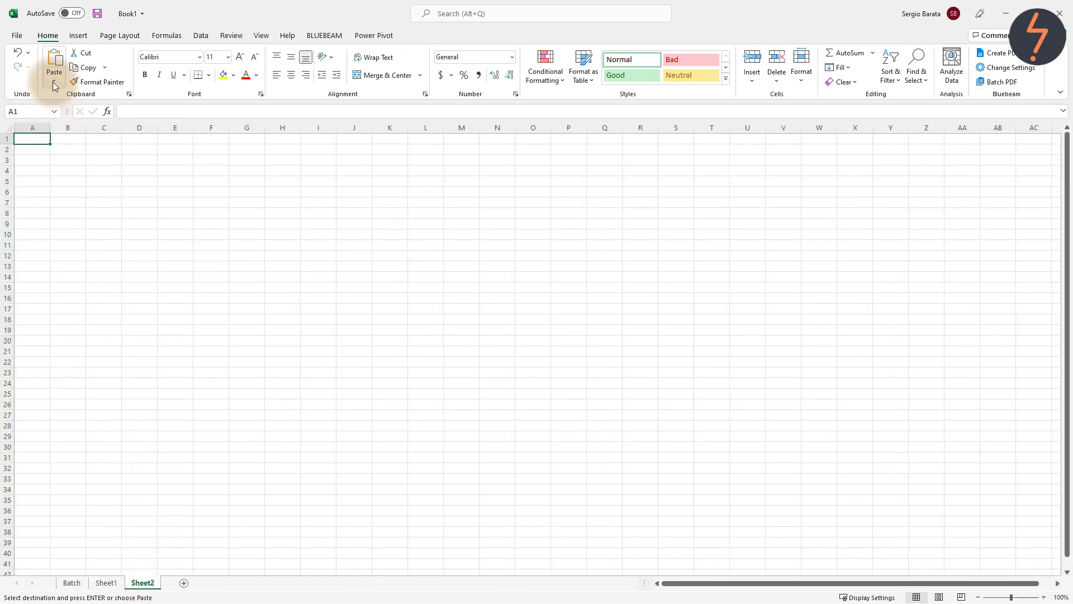
left_click(54, 78)
left_click(89, 219)
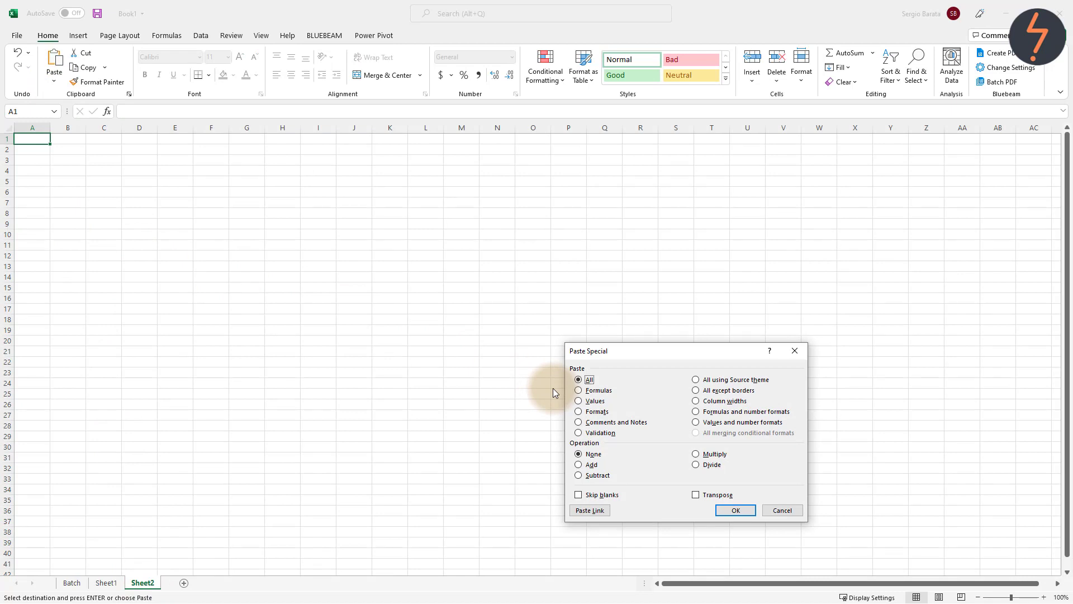
left_click(592, 401)
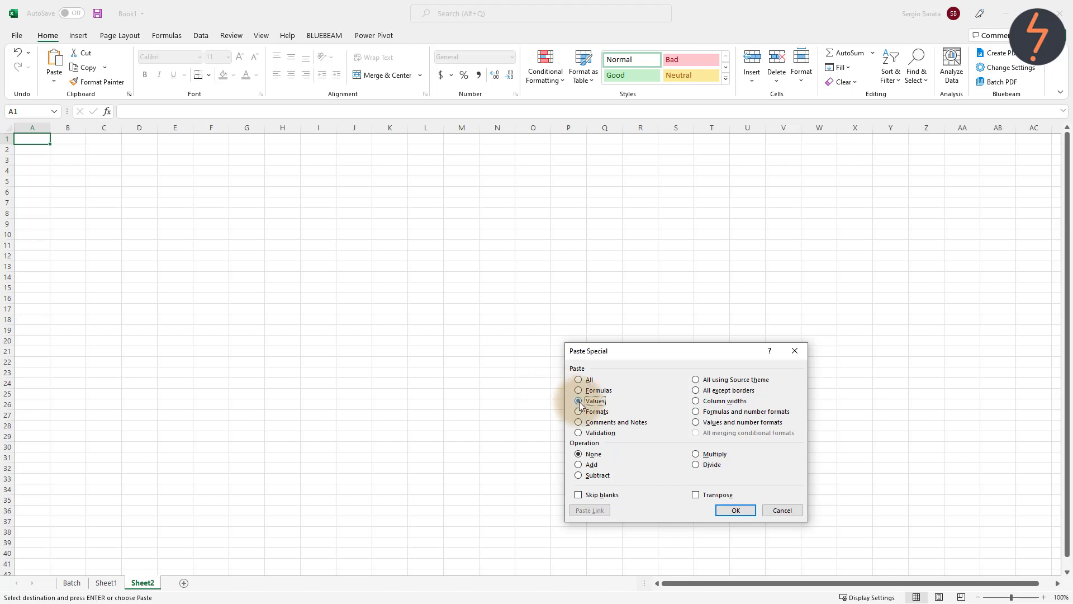
left_click(733, 511)
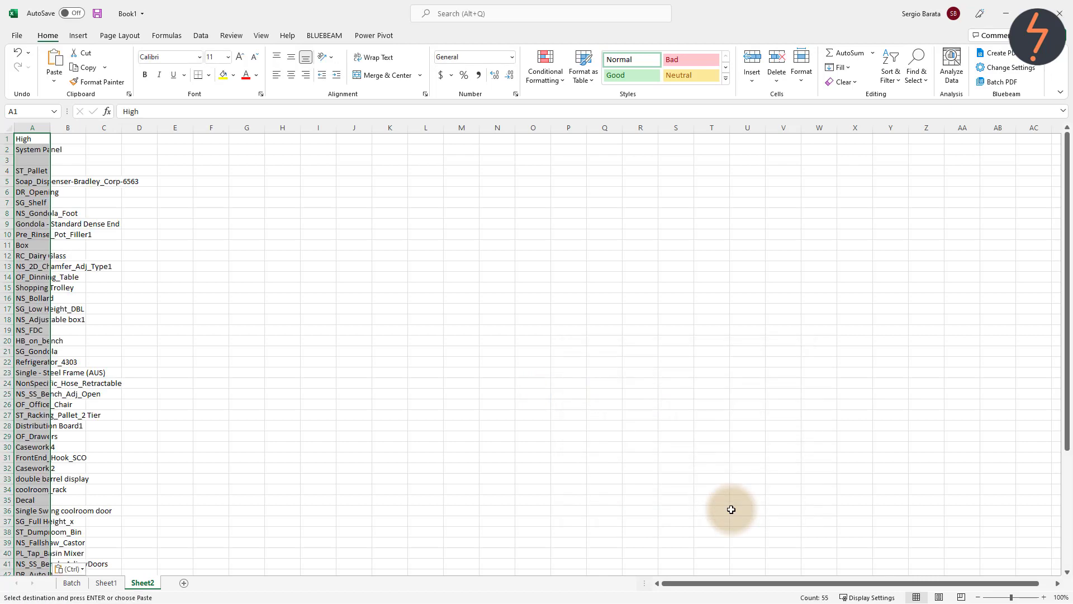
double_click(50, 128)
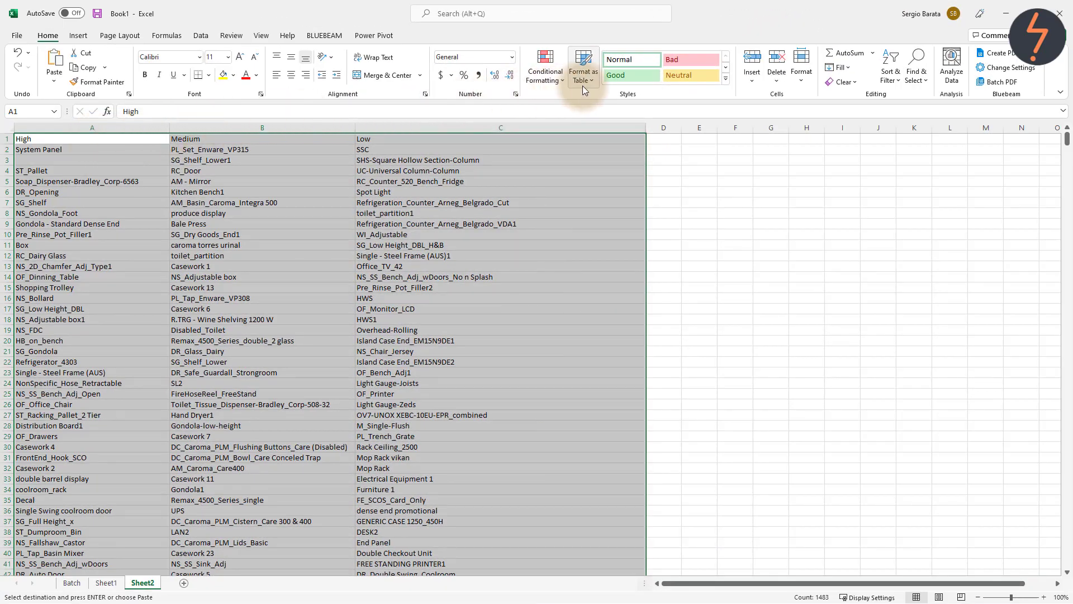
Format the Sheet2 usage lists as a styled table with headers, hiding filter buttons.
left_click(583, 84)
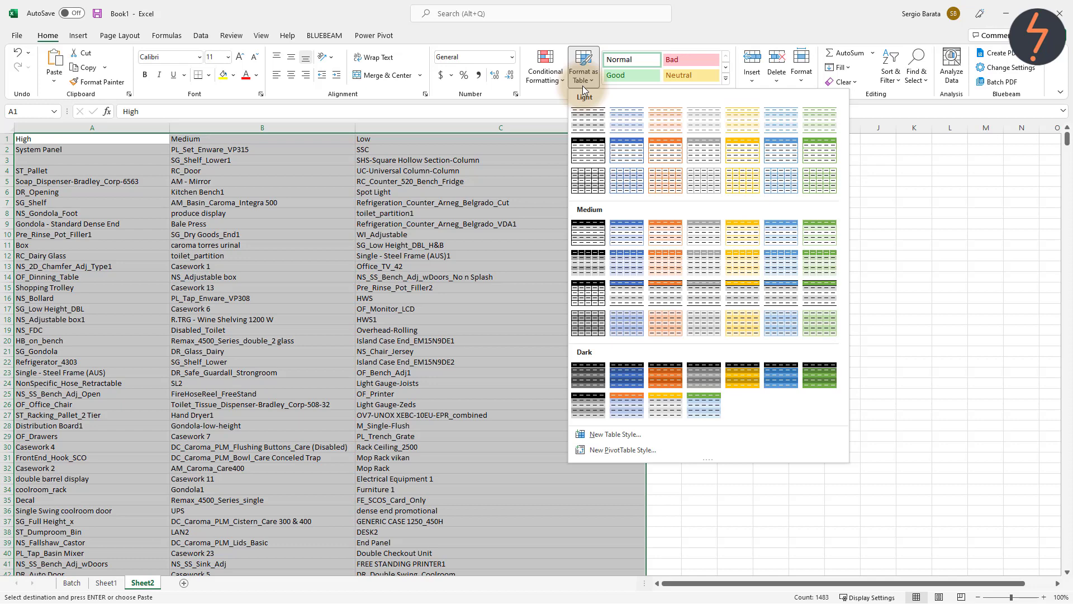
left_click(704, 119)
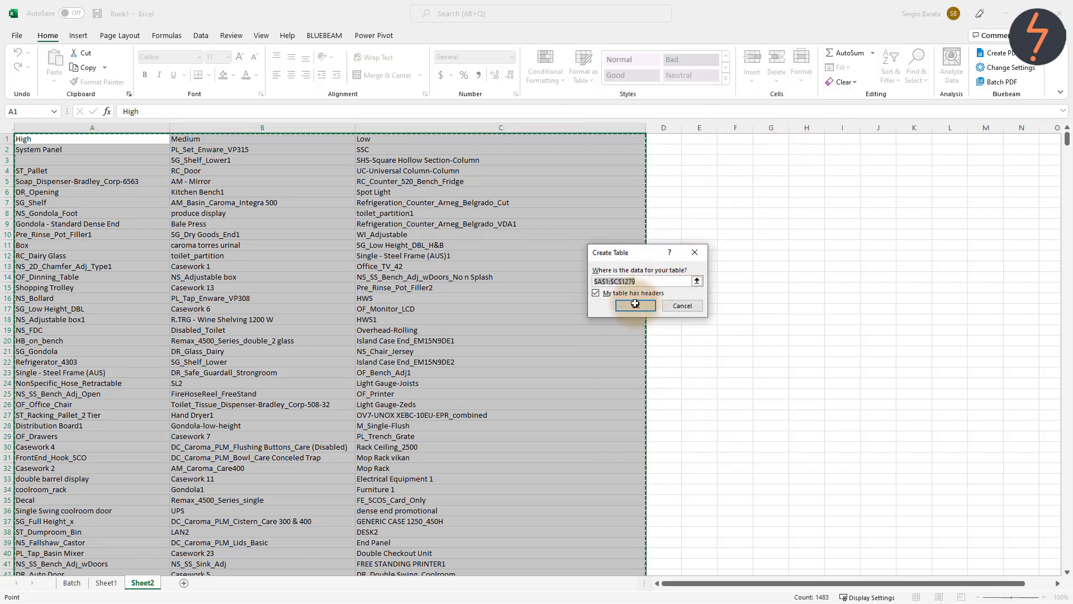
left_click(635, 307)
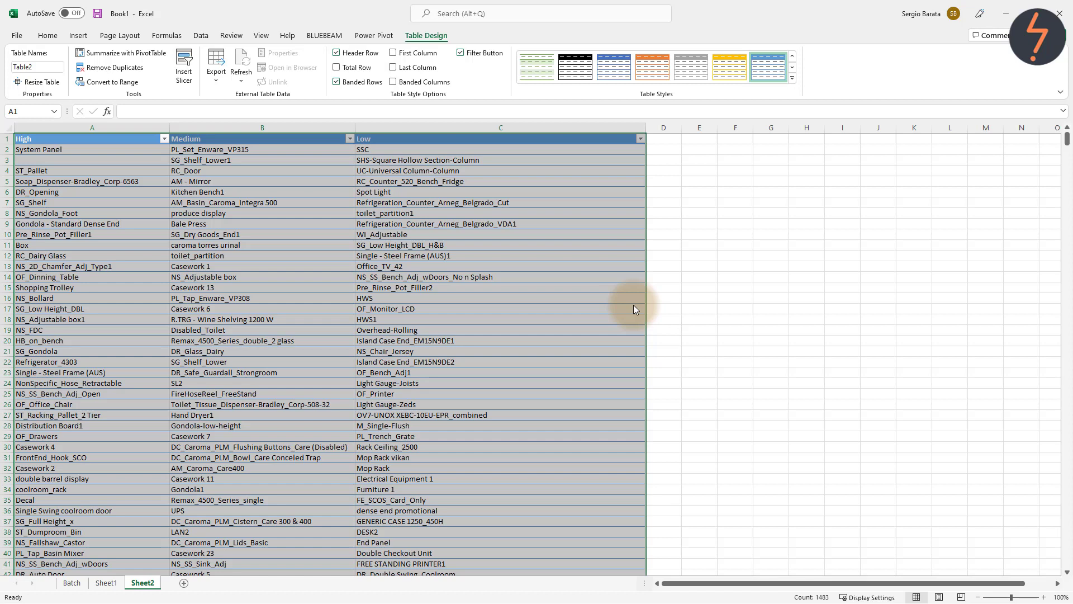
left_click(483, 53)
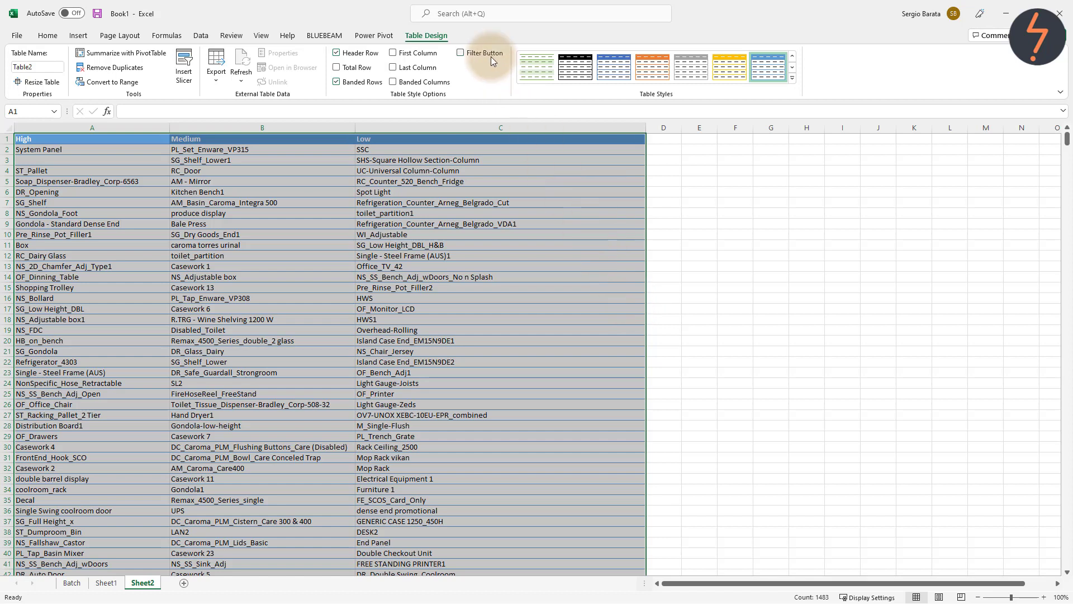
Create an empty PivotTable from Table2 at Sheet2!$E$5, added to the Data Model.
left_click(162, 51)
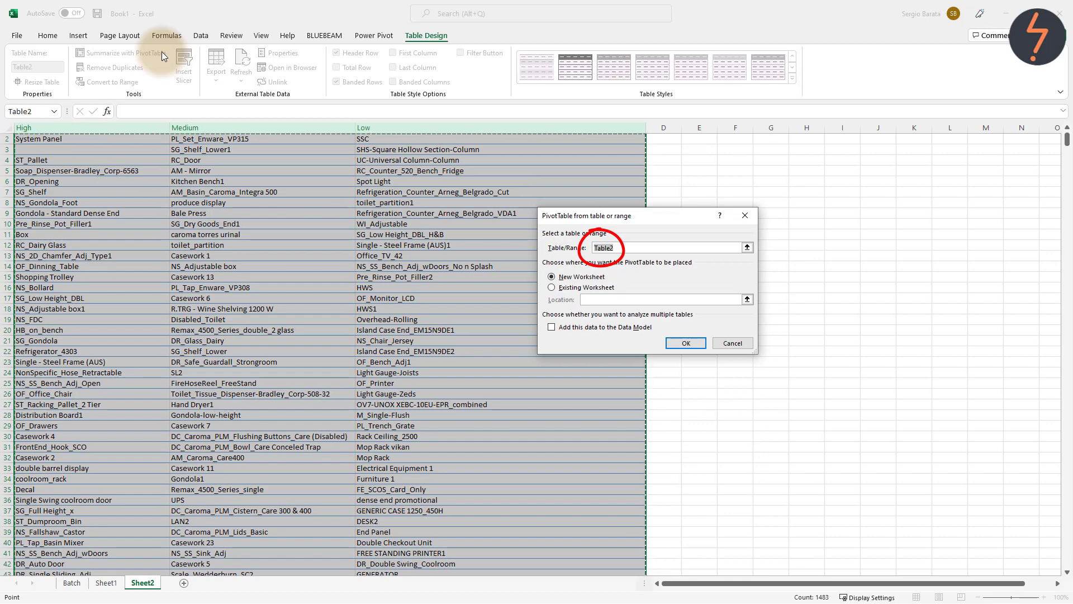
left_click(551, 287)
left_click(747, 299)
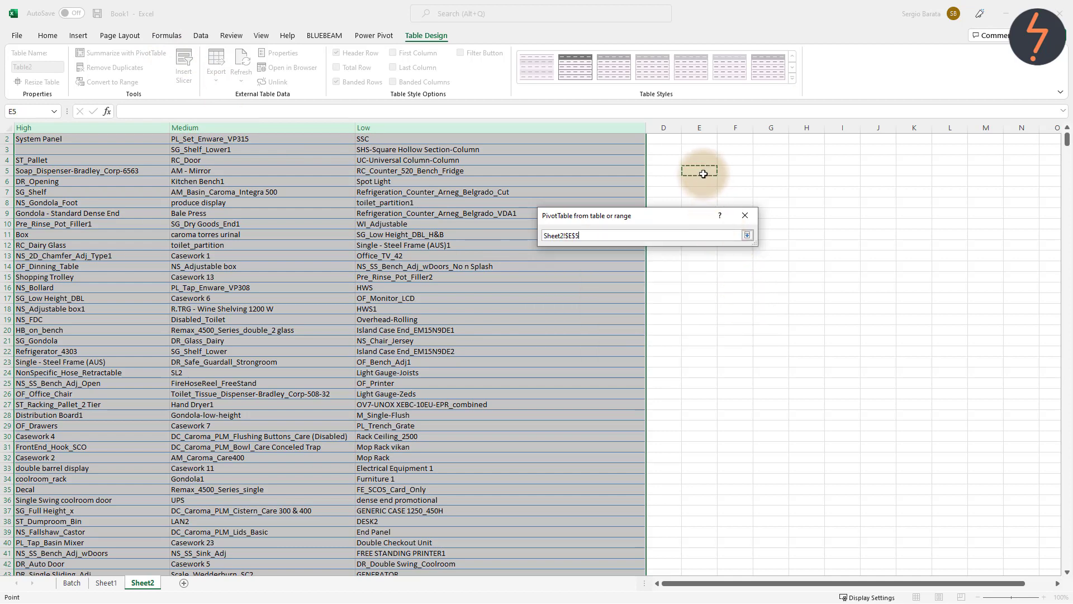
left_click(746, 235)
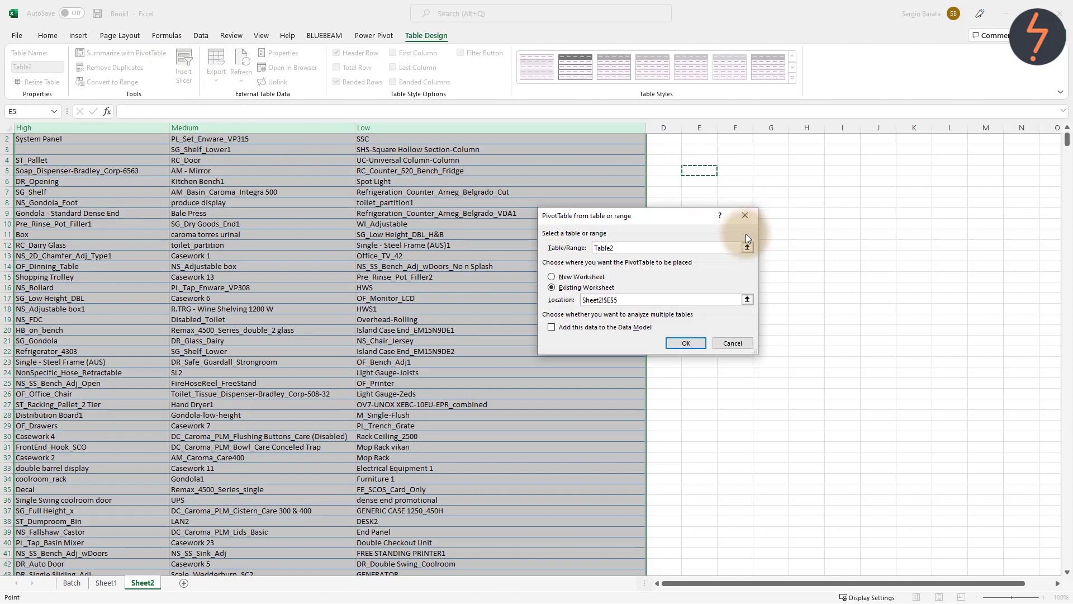
left_click(562, 329)
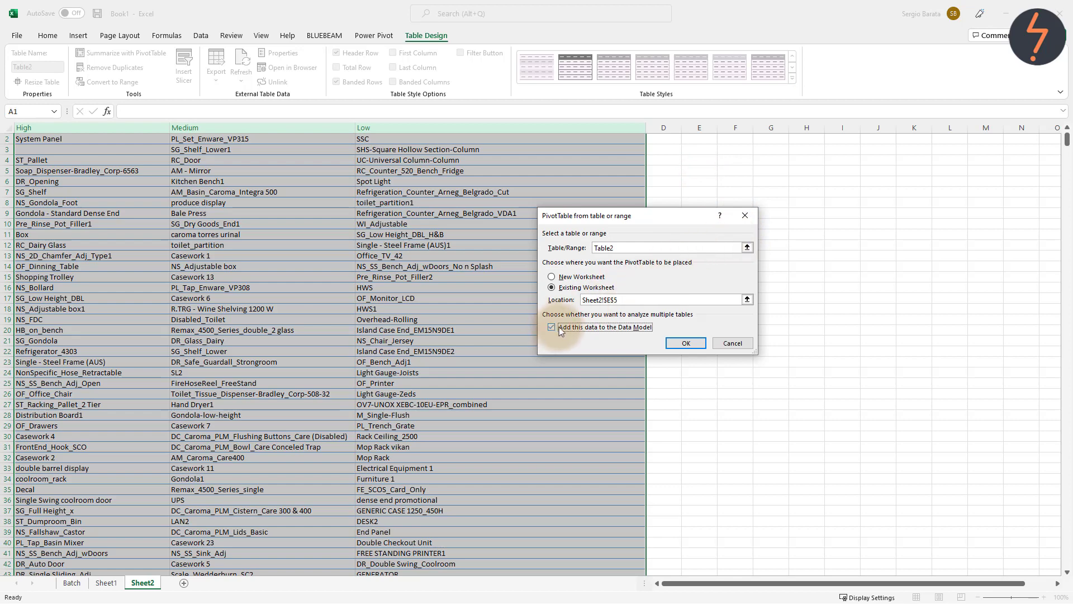
left_click(678, 343)
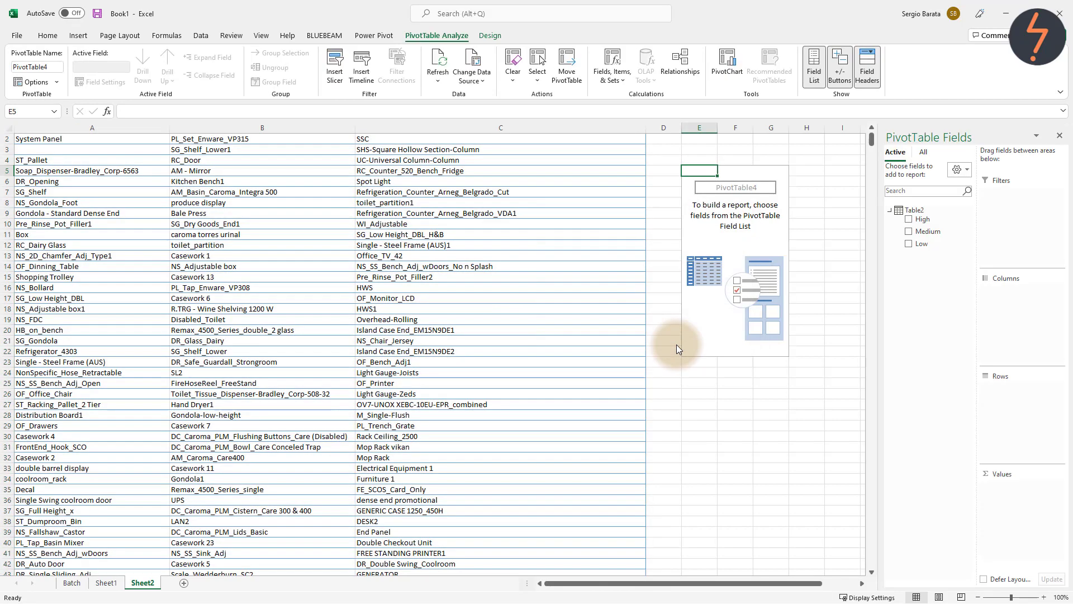
Put High, Medium and Low into Values, counting 54, 148 and 1278 families.
mouse_move(924, 219)
left_click_drag(924, 222, 1025, 482)
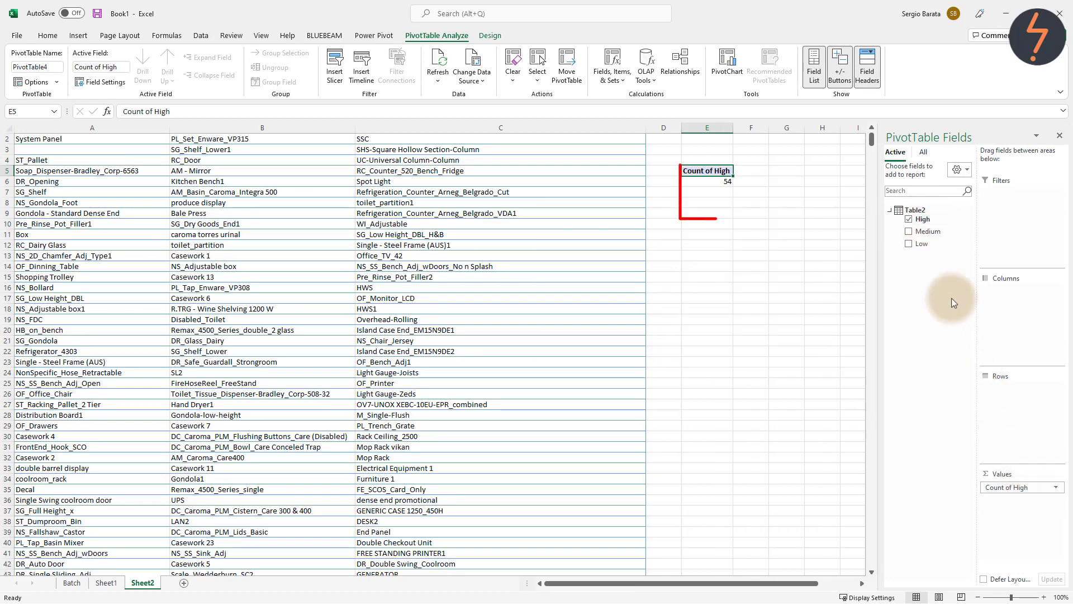
left_click_drag(927, 231, 1002, 511)
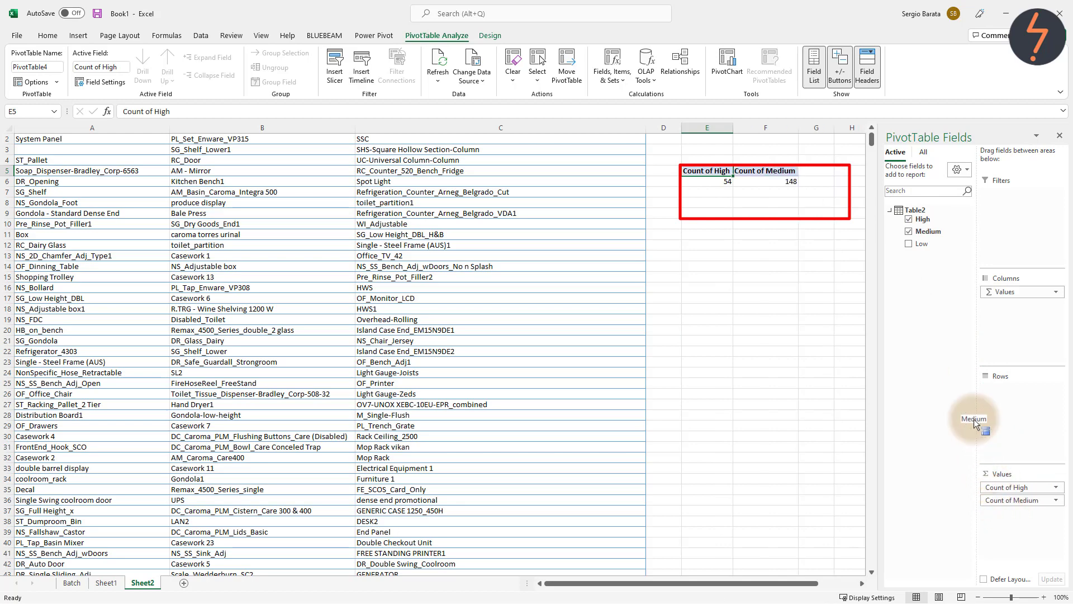
left_click_drag(921, 243, 1014, 523)
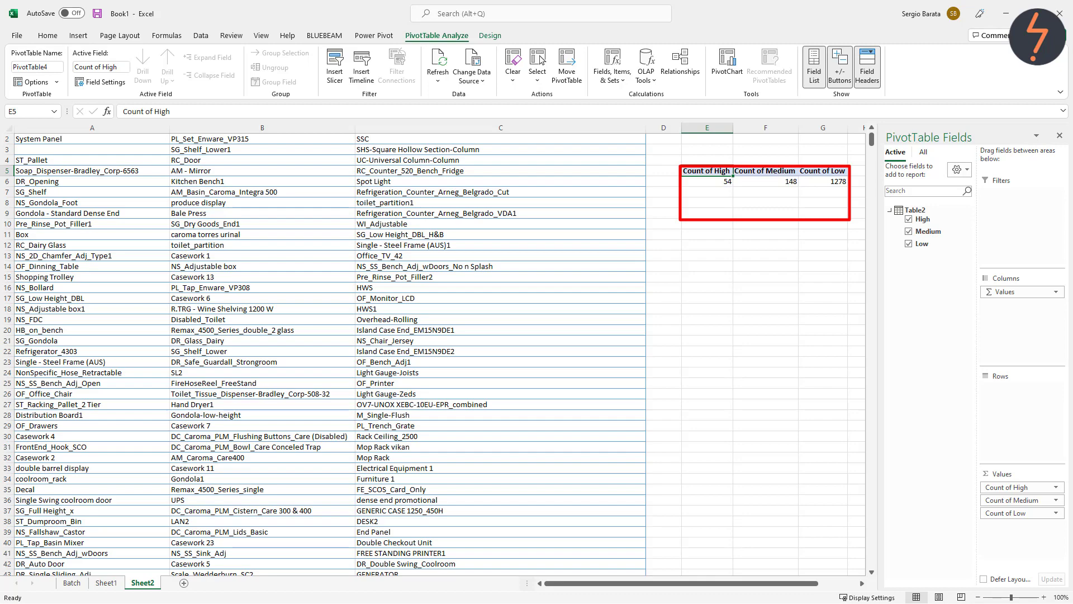
scroll(626, 169, "up", 1)
left_click(626, 170)
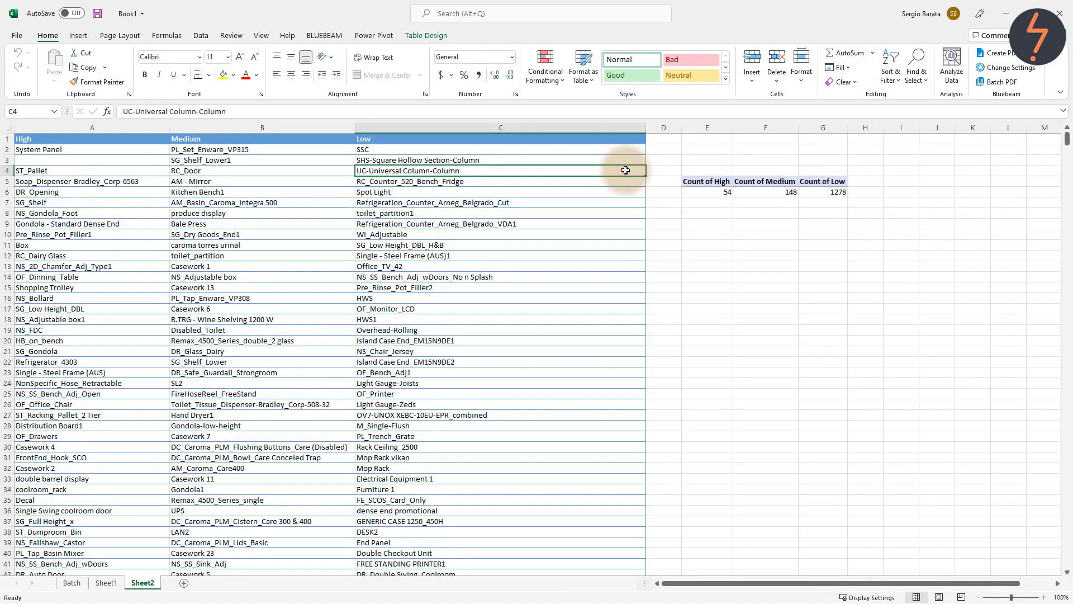
left_click(206, 34)
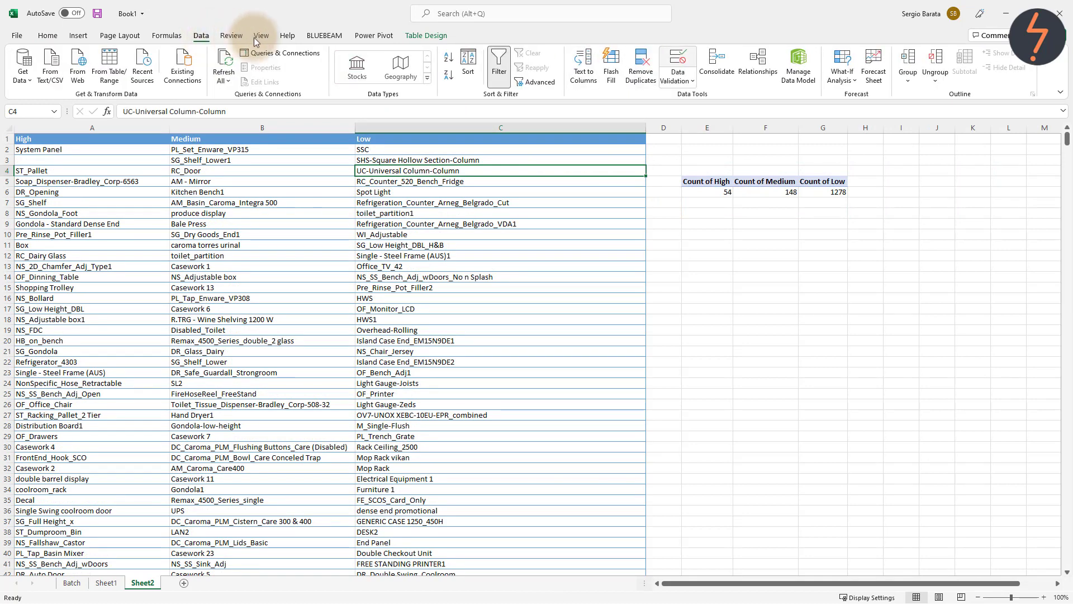
Inspect the Batch table in the Data Model, then build a model PivotTable on a new worksheet.
left_click(796, 75)
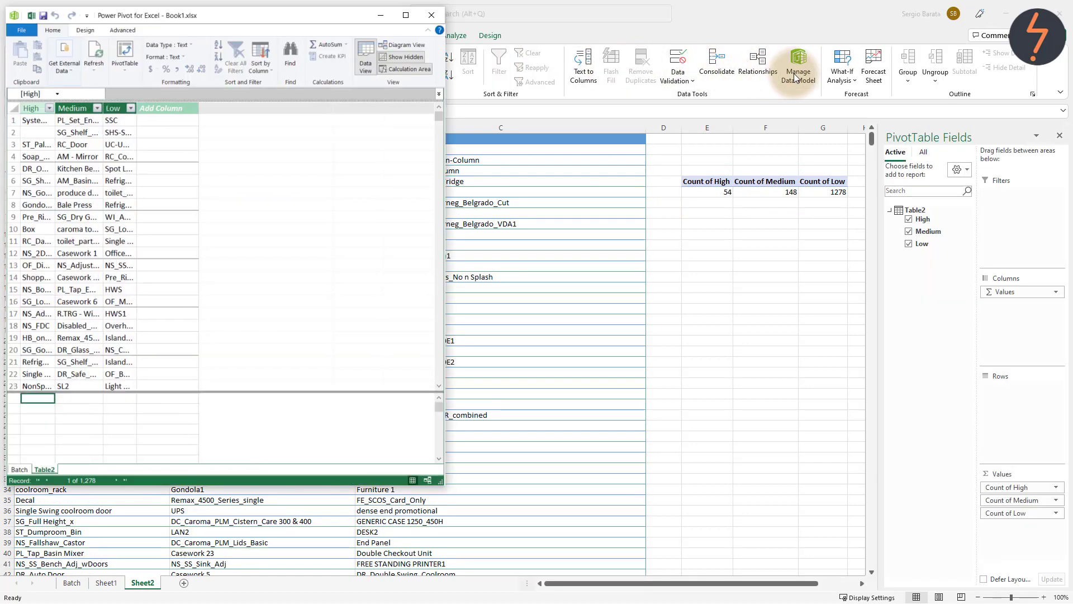
left_click(19, 473)
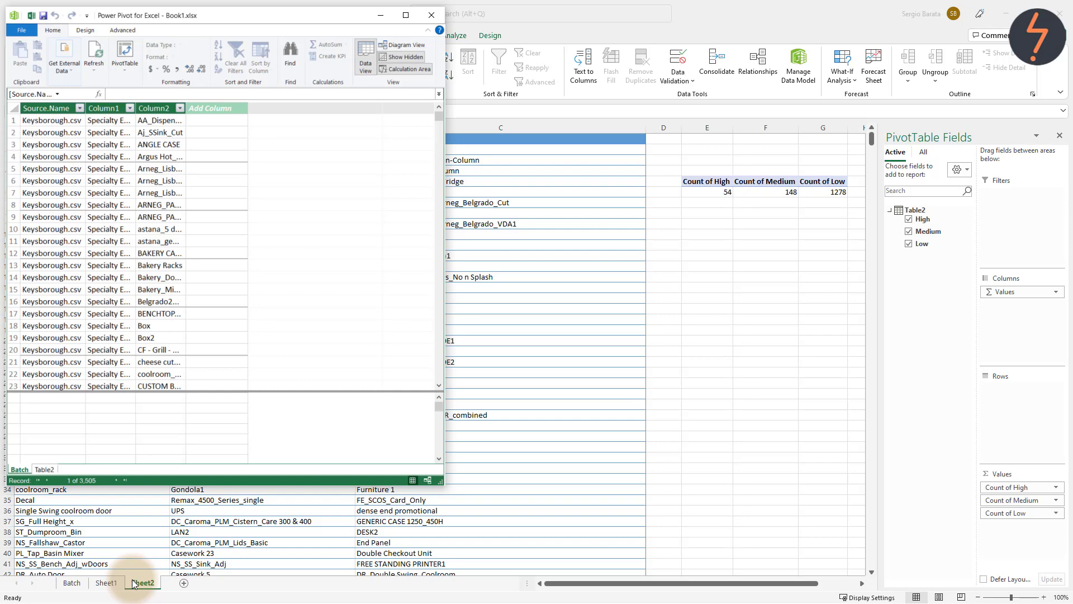
left_click(136, 63)
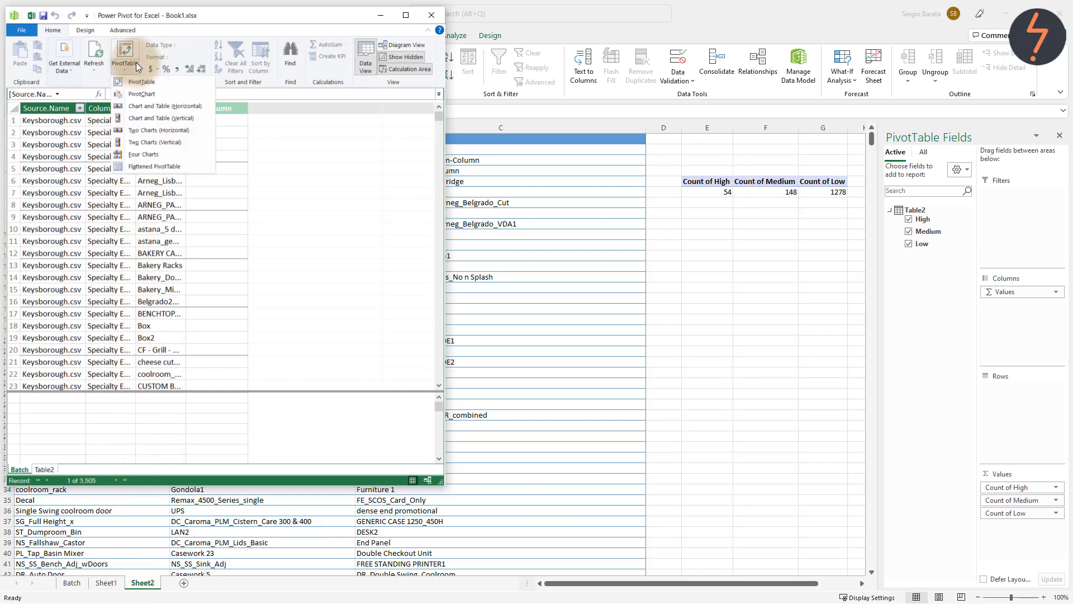
left_click(155, 81)
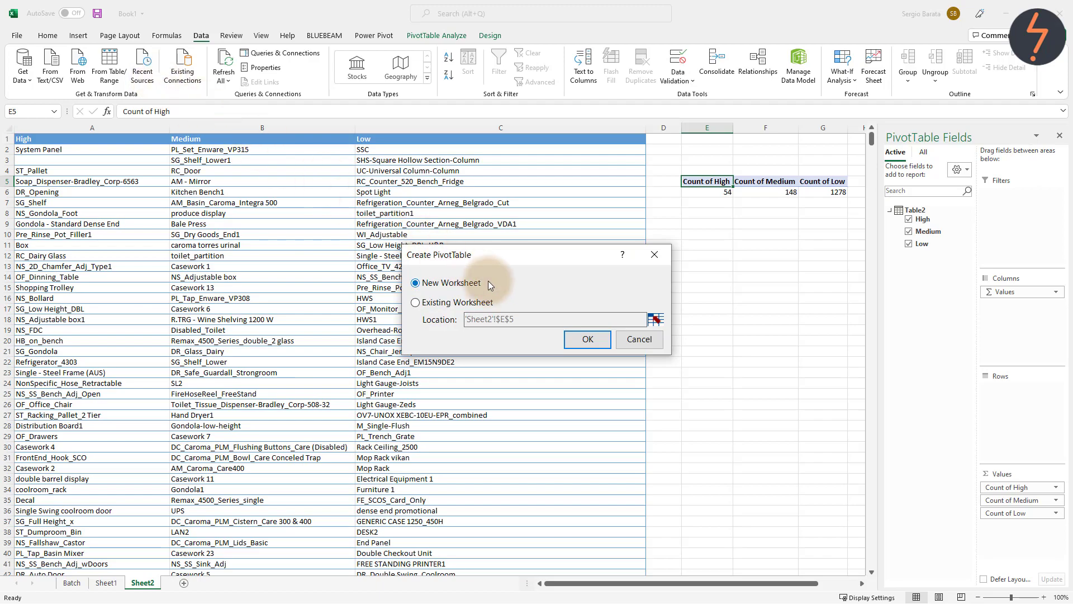
left_click(587, 340)
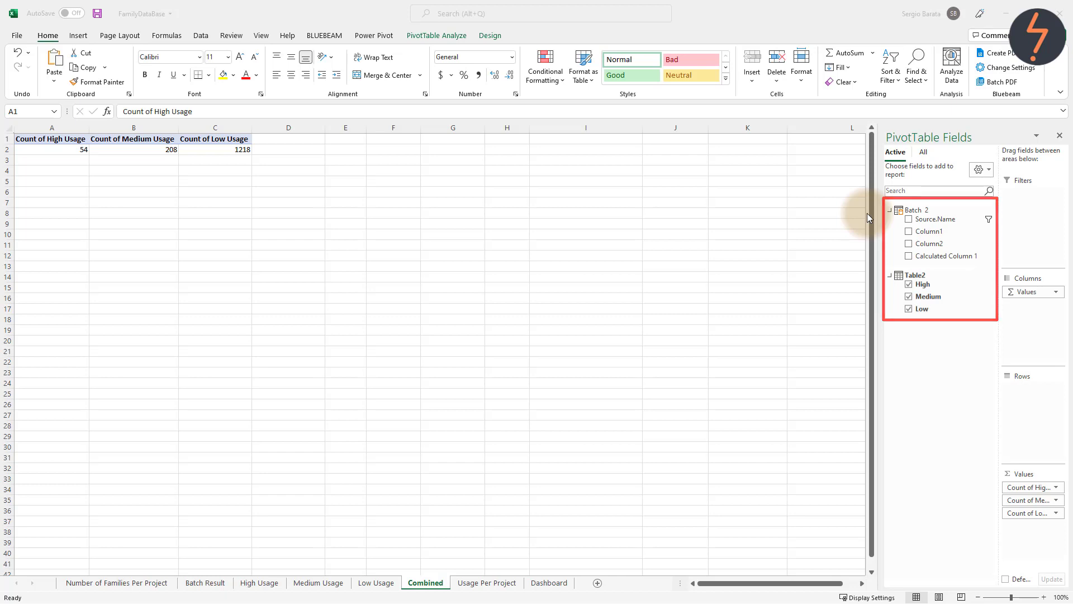
Add Source.Name to Rows and chart the High, Medium and Low counts as a flat Clustered Bar PivotChart.
left_click_drag(921, 223, 1025, 390)
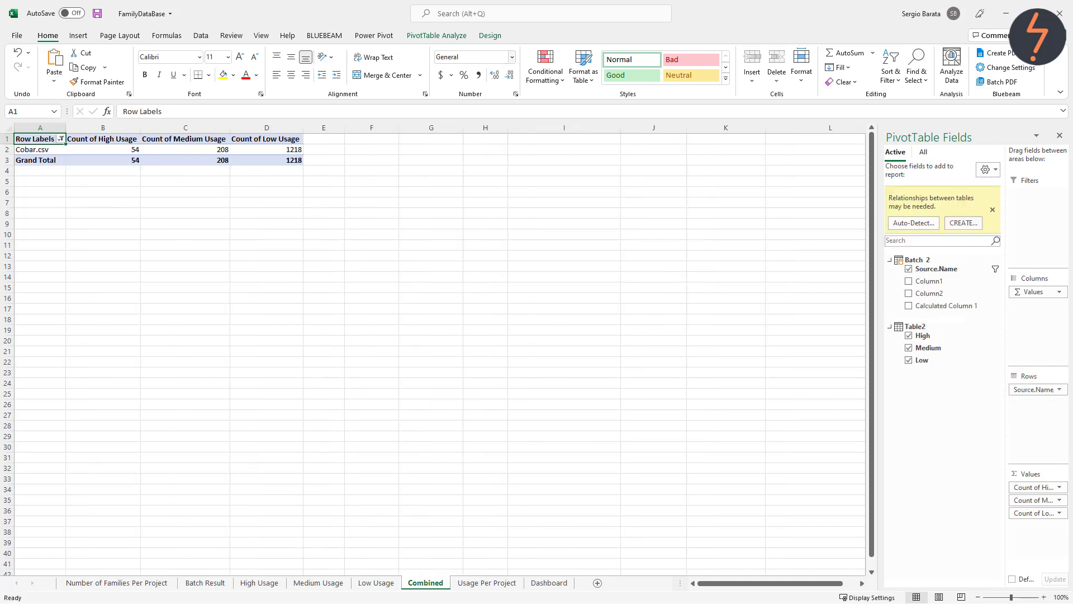
left_click(441, 36)
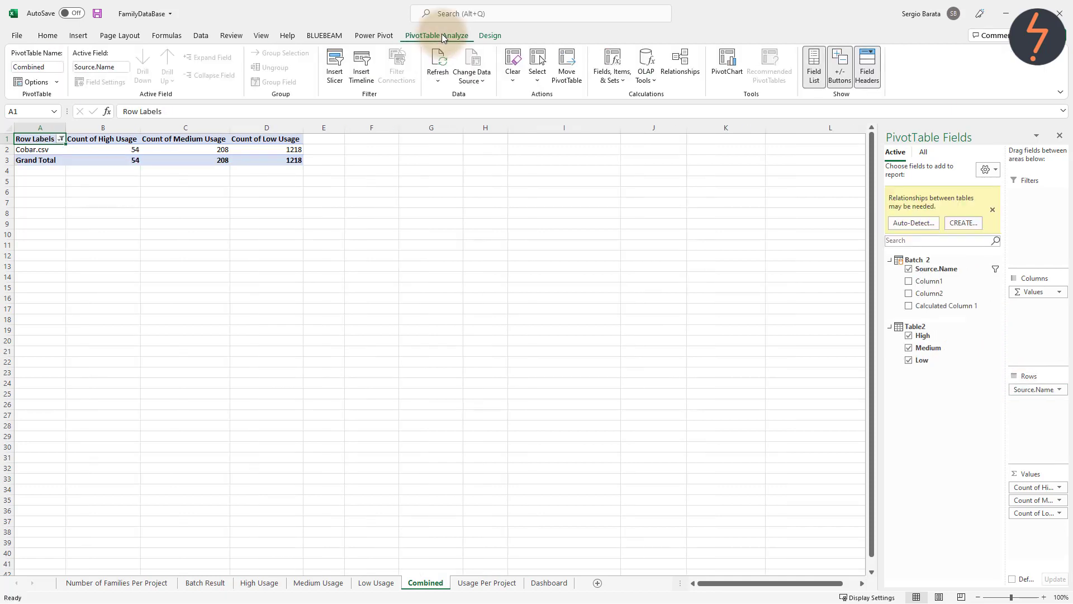
left_click(715, 70)
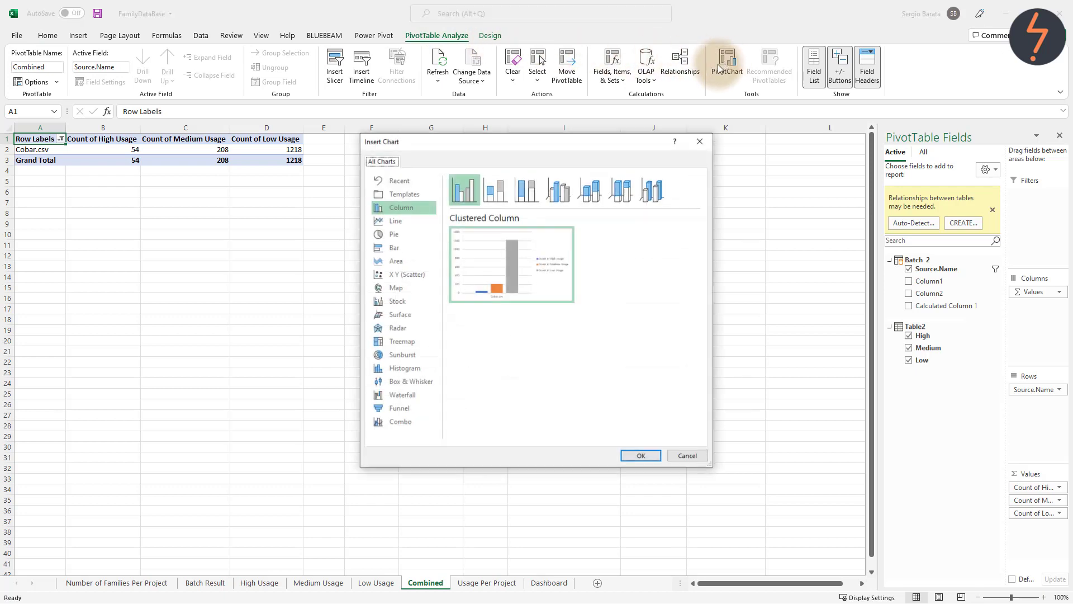
left_click(415, 221)
left_click(414, 250)
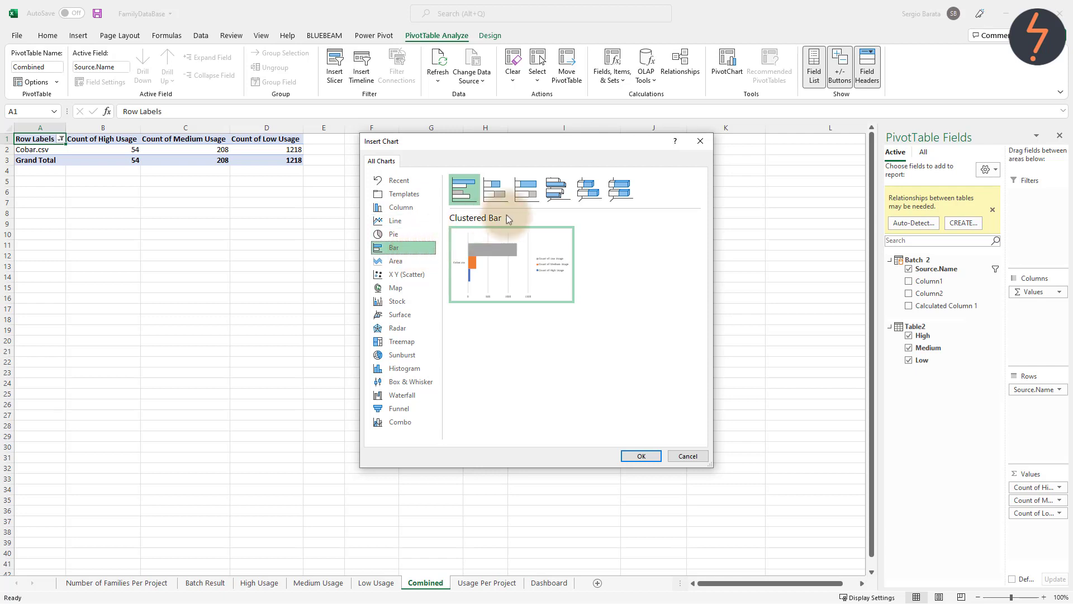
left_click(552, 198)
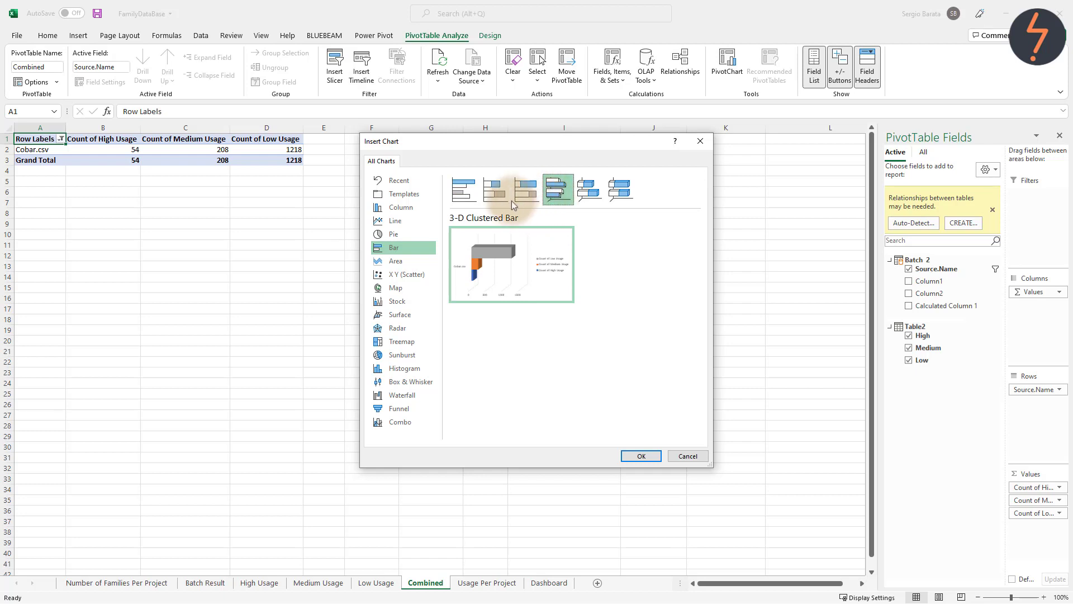
left_click(464, 203)
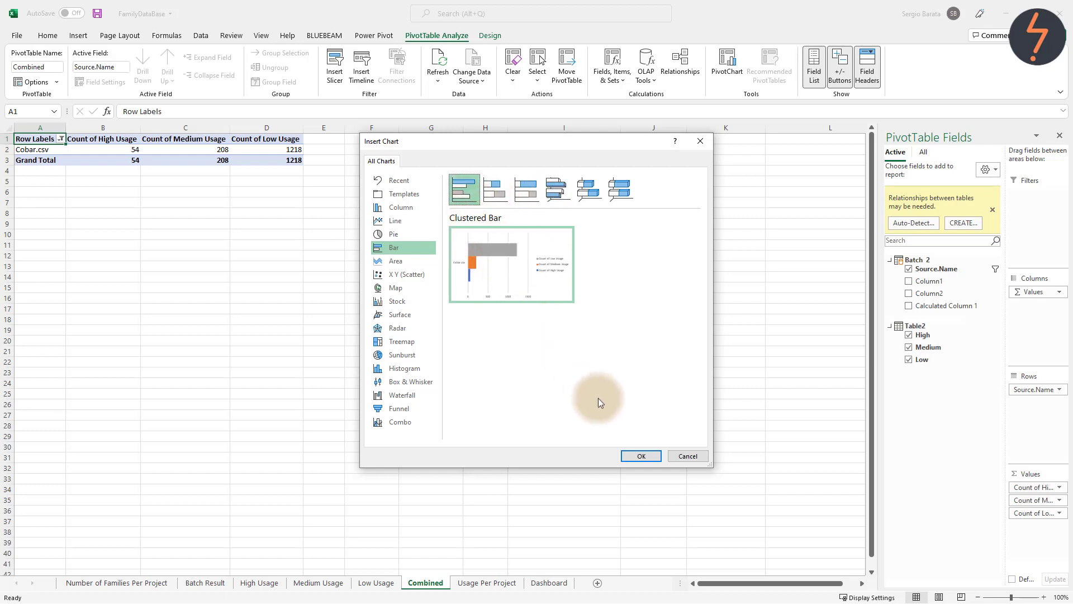
left_click(637, 455)
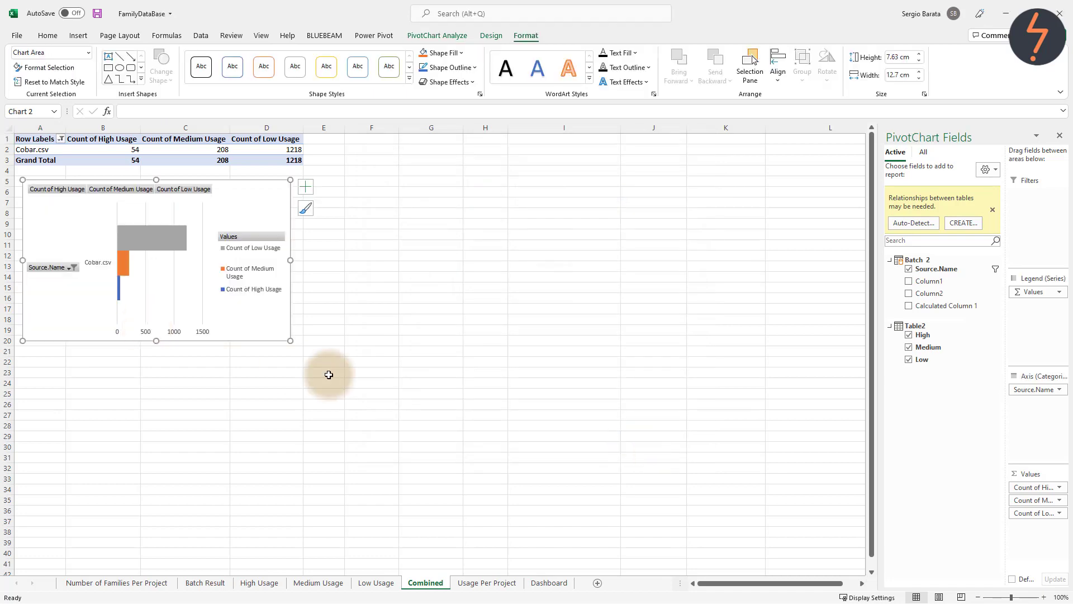
Zoom the worksheet to 200% magnification.
left_click(1062, 596)
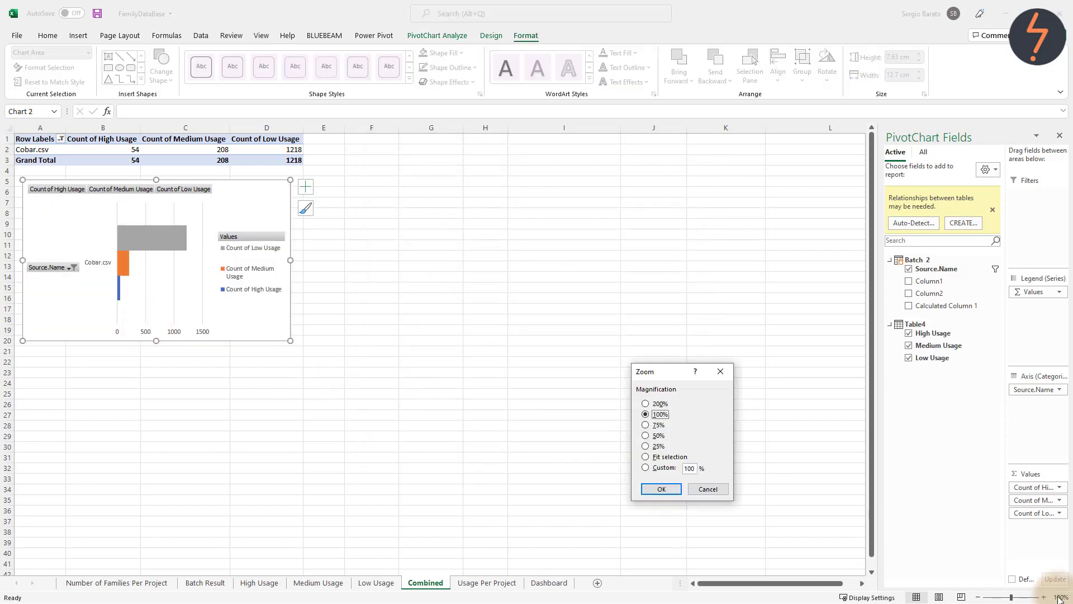
left_click(646, 403)
left_click(674, 494)
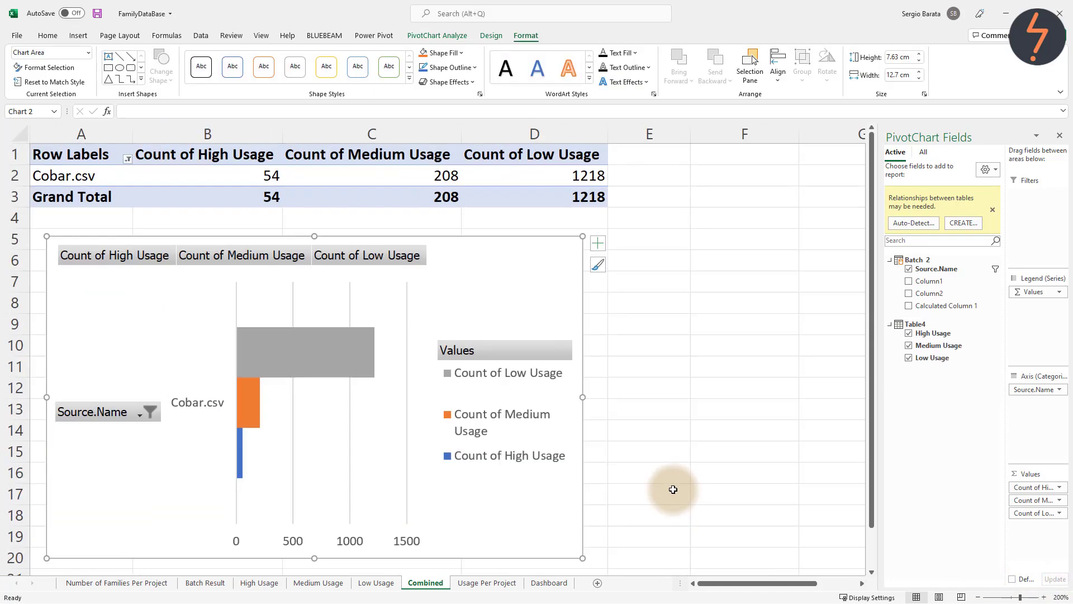
key("Escape")
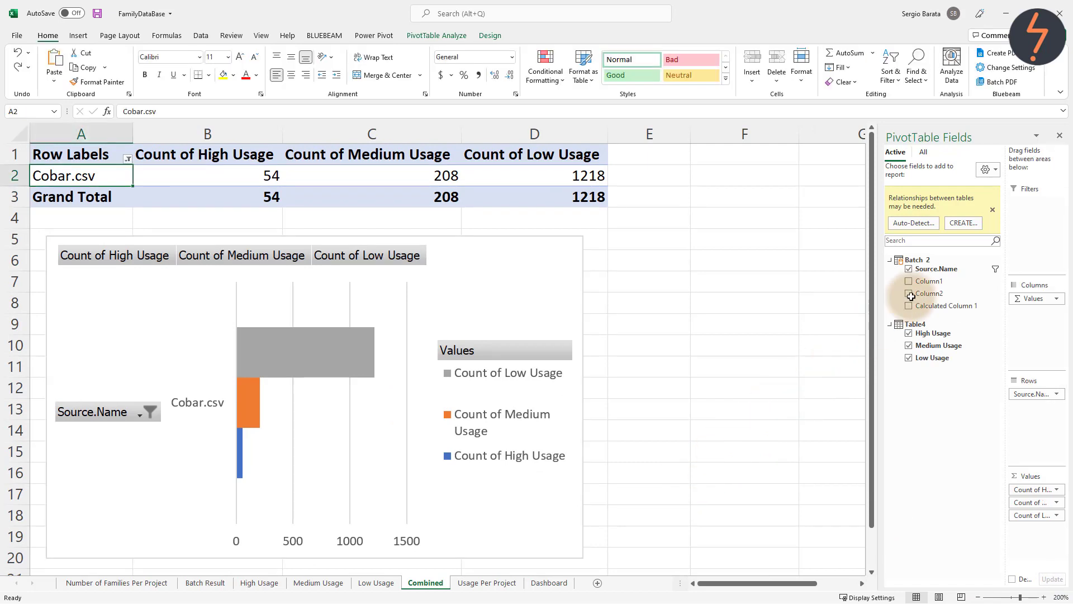
Add a Source.Name slicer and position it to the right of the chart.
right_click(941, 274)
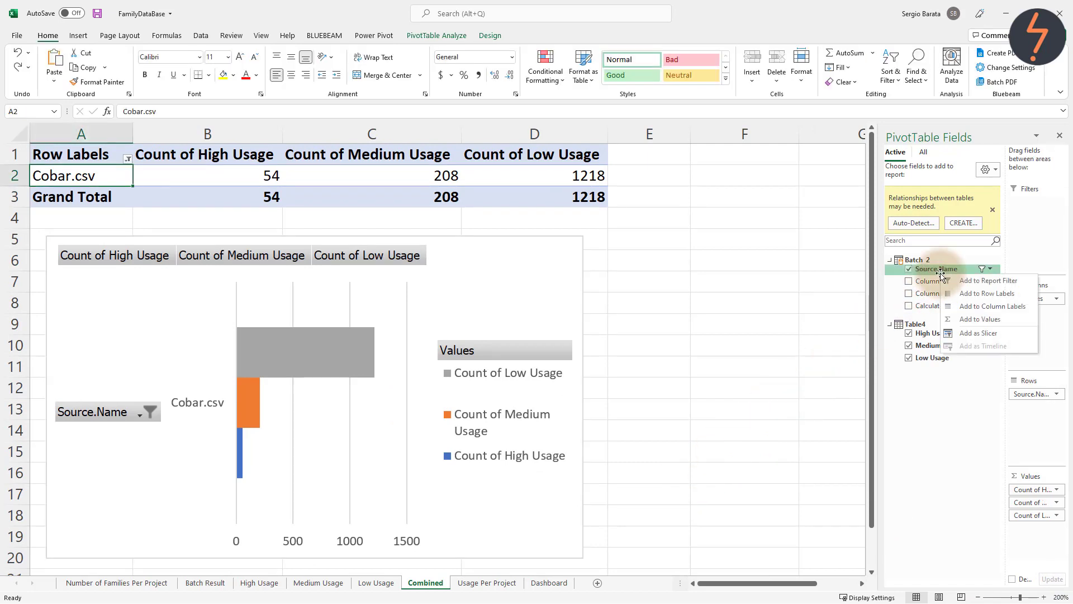
left_click(978, 332)
left_click_drag(426, 227, 674, 247)
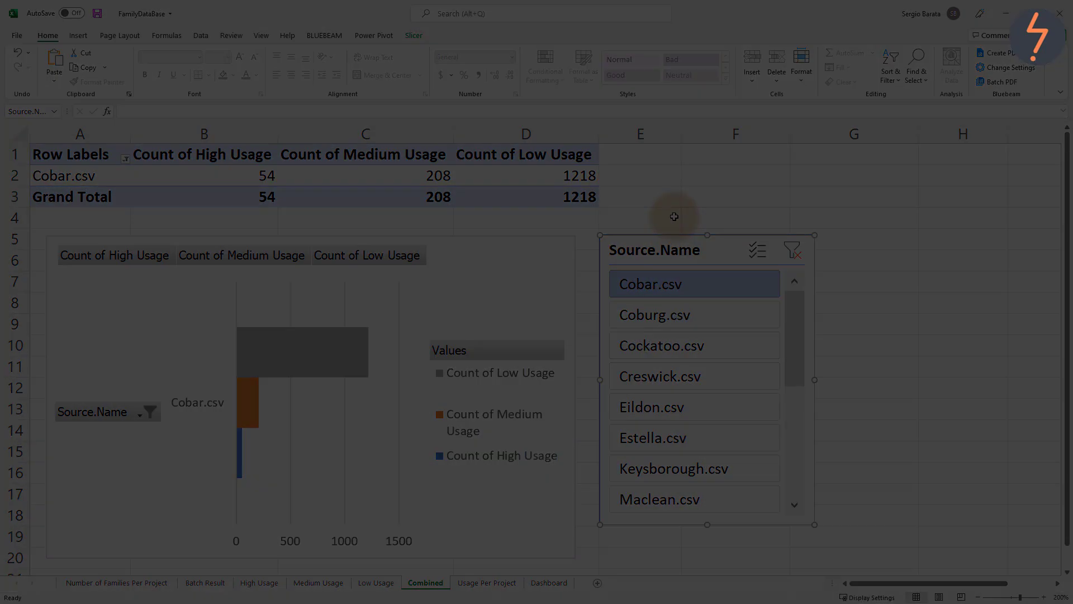
left_click(961, 260)
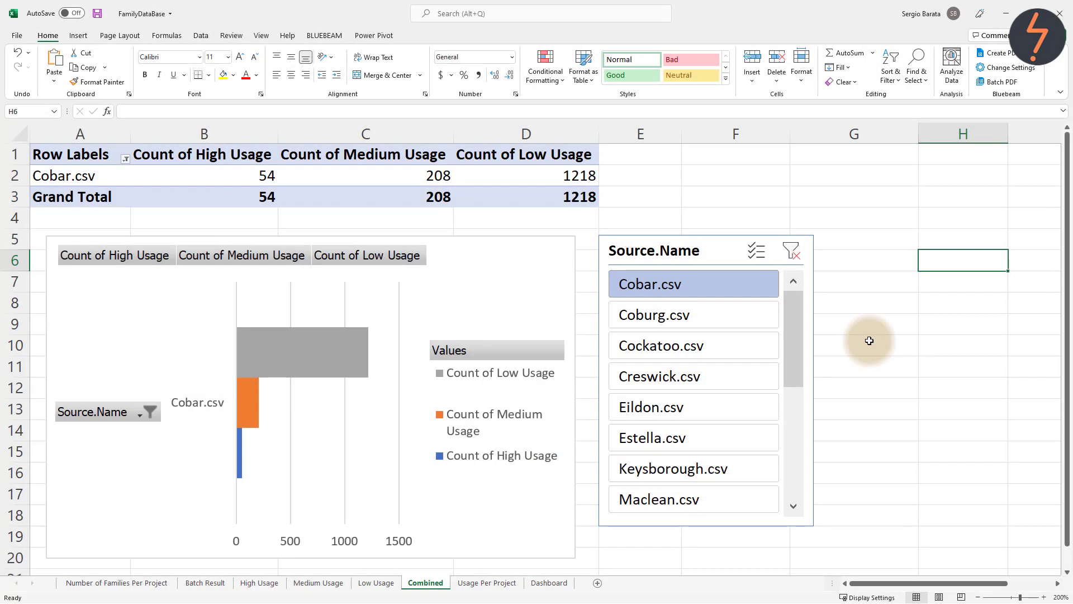
Filter by project in turn: Coburg.csv, Cockatoo.csv, Creswick.csv, then Eildon.csv.
left_click(763, 321)
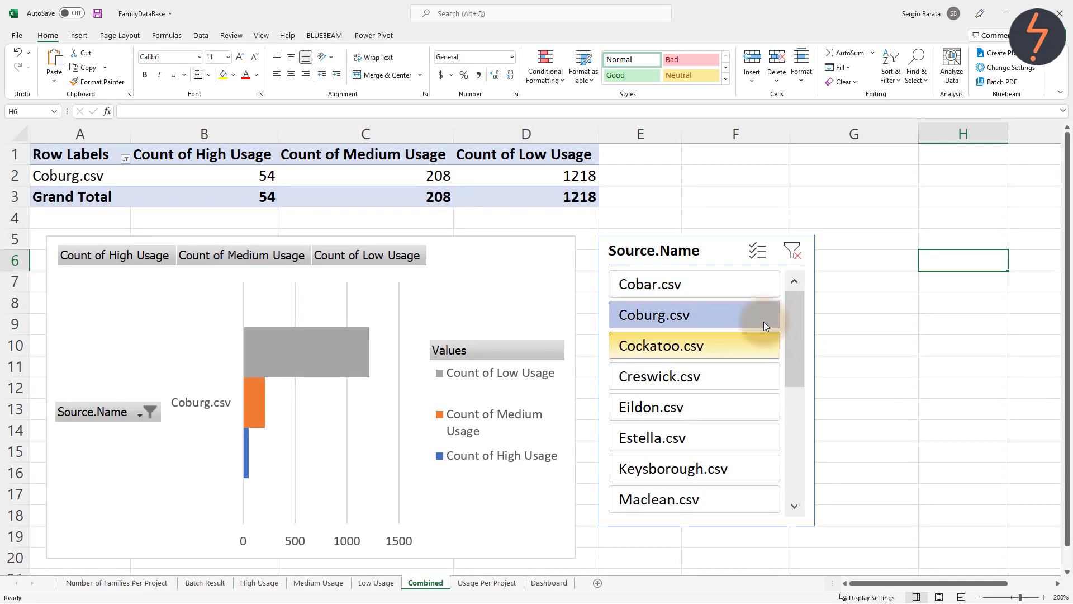
left_click(759, 345)
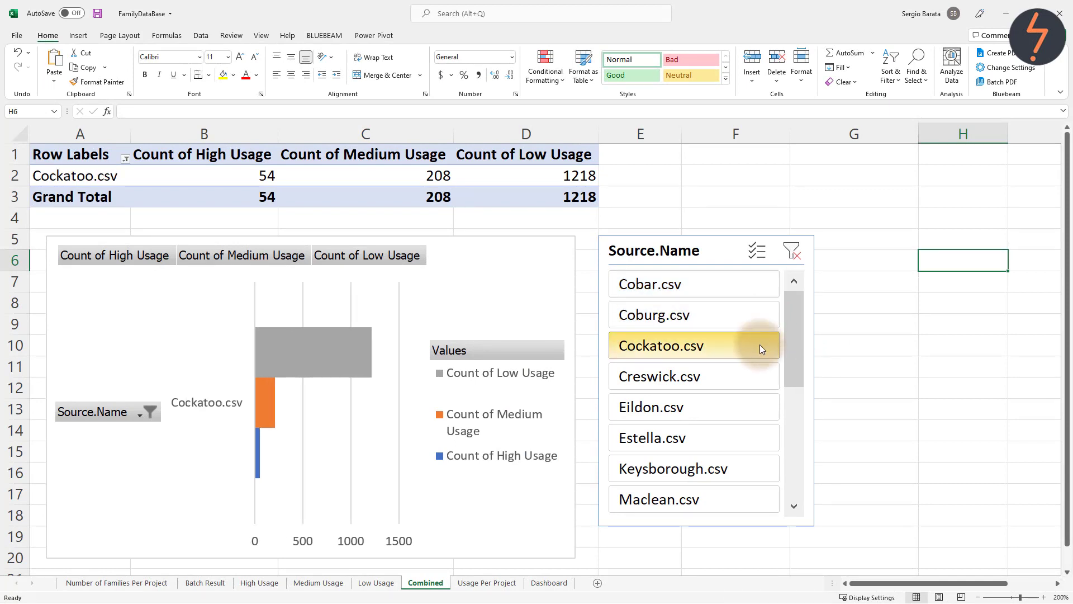
left_click(755, 370)
left_click(751, 400)
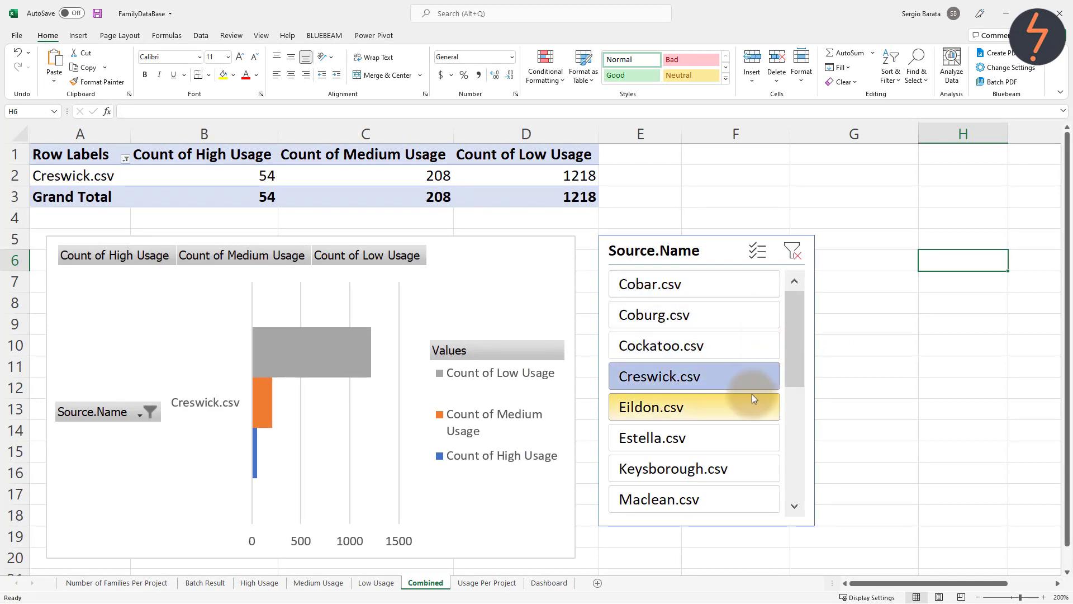